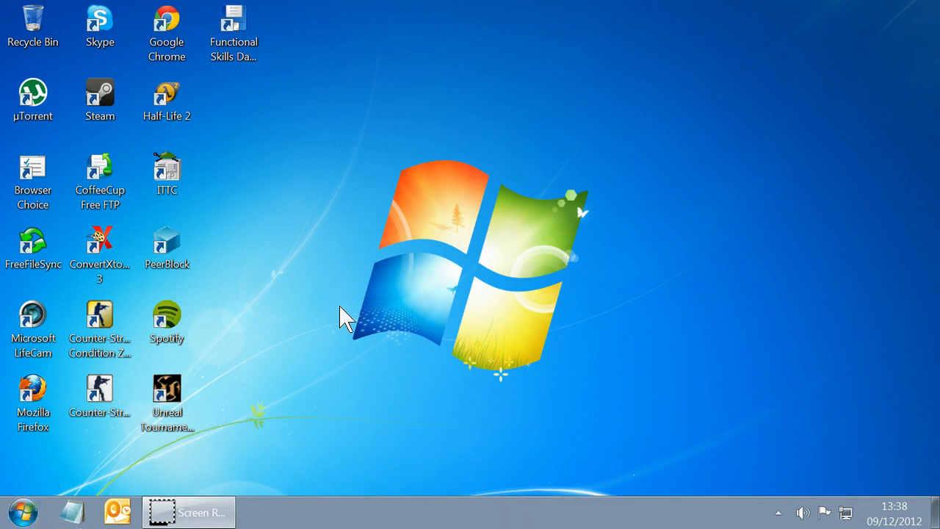
Launch Microsoft Excel 2010 from the installed Microsoft Office programs.
click(30, 513)
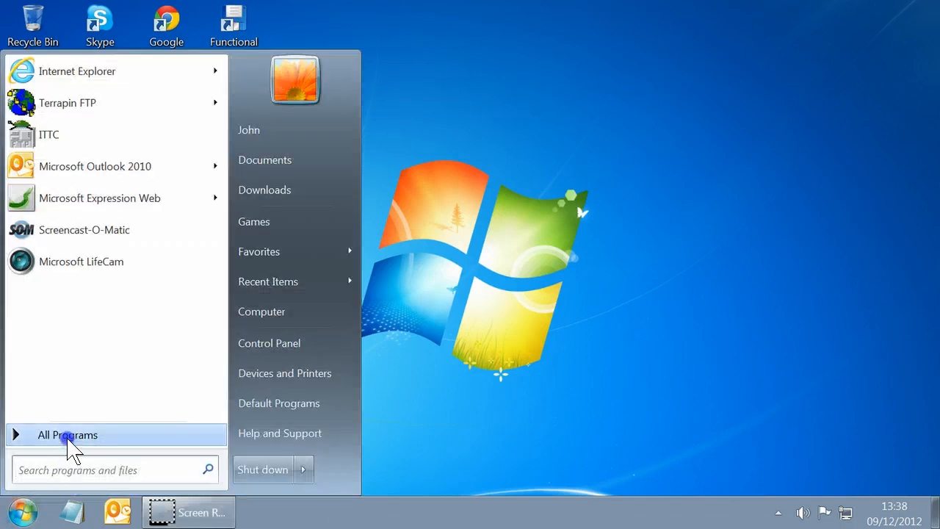
click(68, 439)
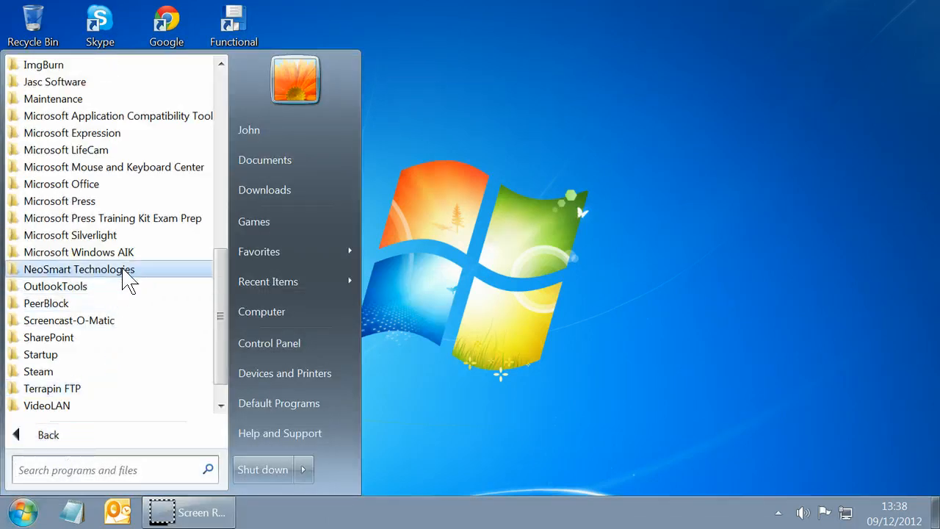
click(103, 183)
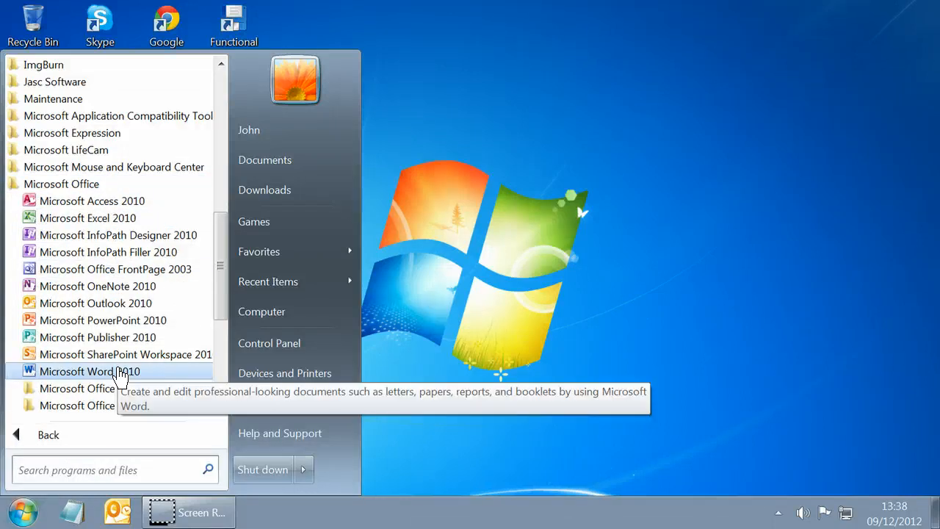
click(89, 221)
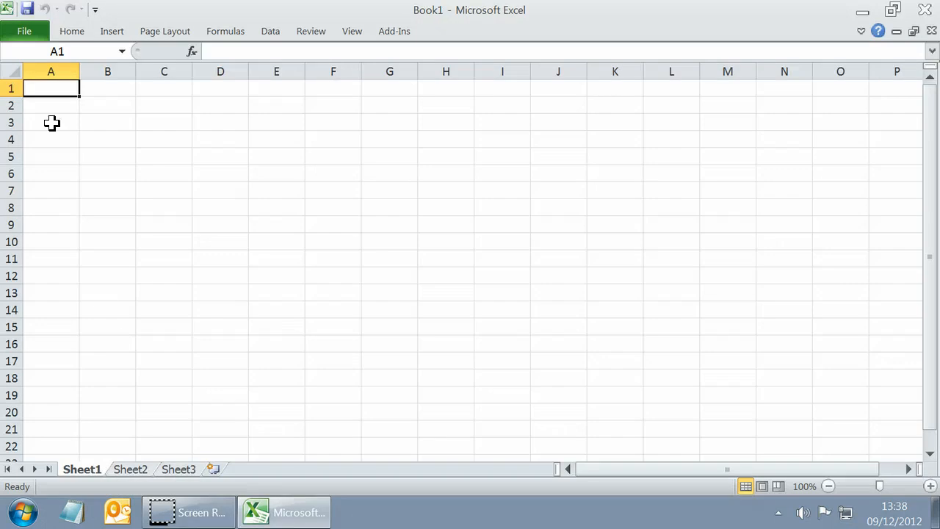
Open the workbook Breakdowns2.xlsx from the Section 4 folder of DATA FILES\Functional Skills ICT in My Documents.
click(25, 34)
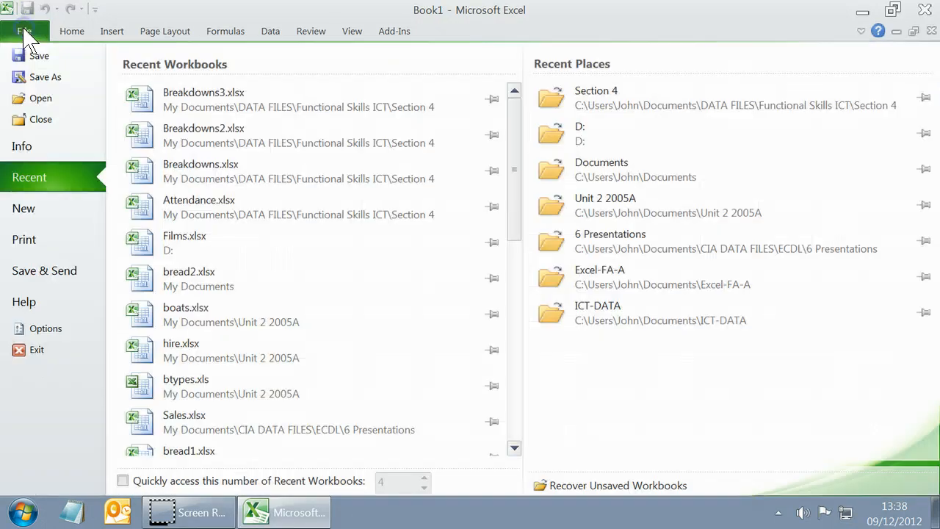
click(41, 99)
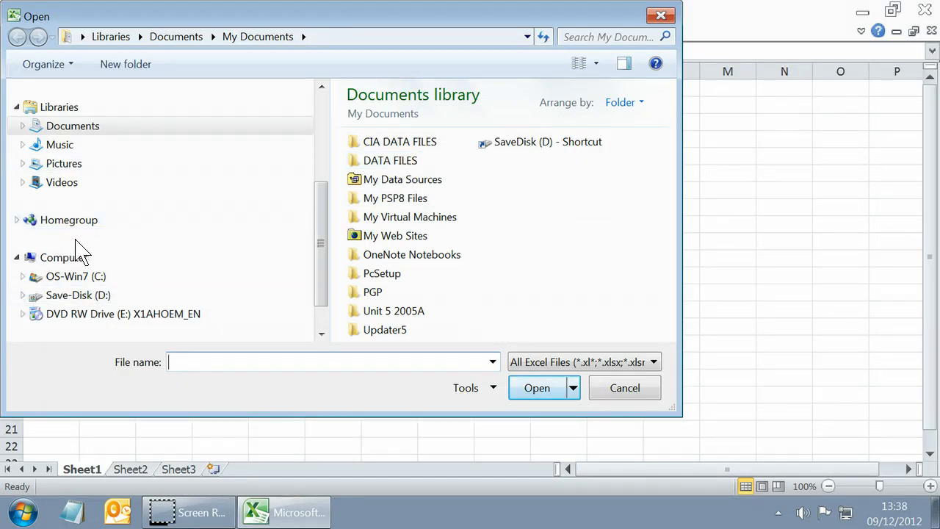
double_click(390, 161)
double_click(396, 147)
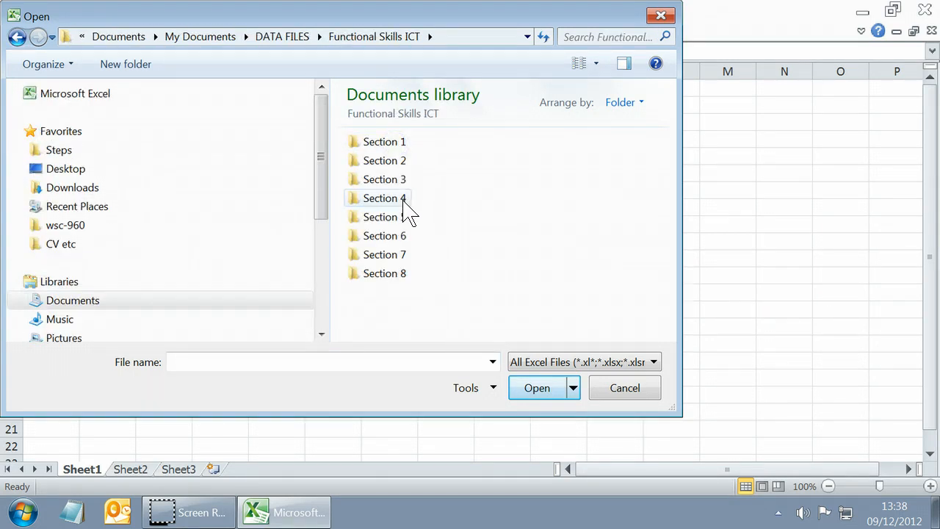
click(404, 200)
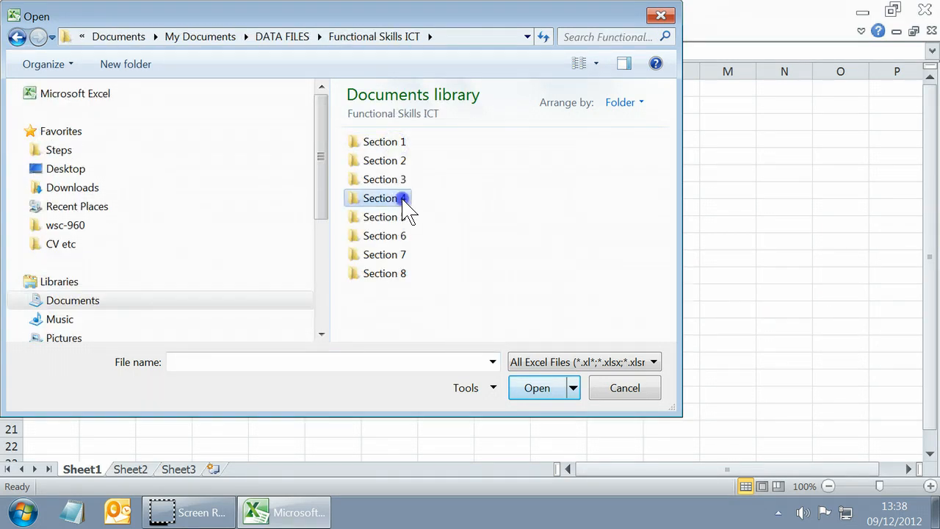
click(548, 399)
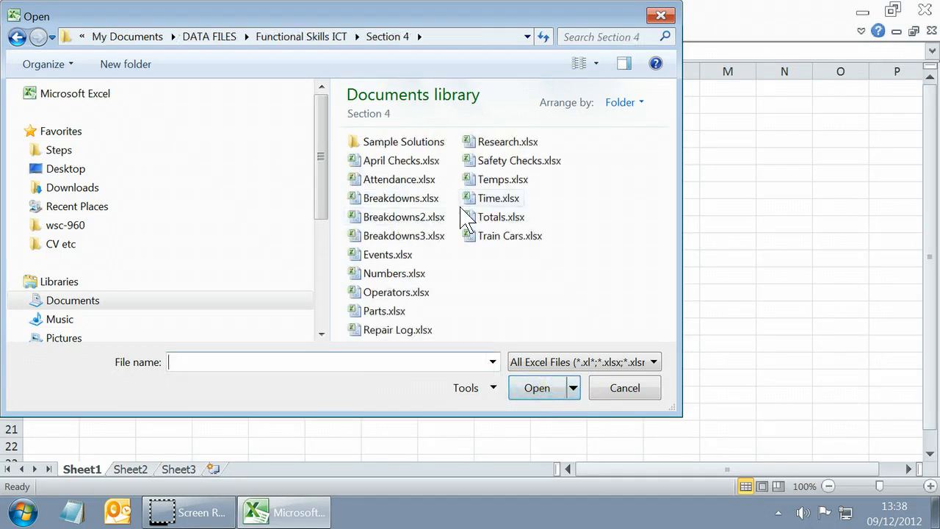
click(424, 218)
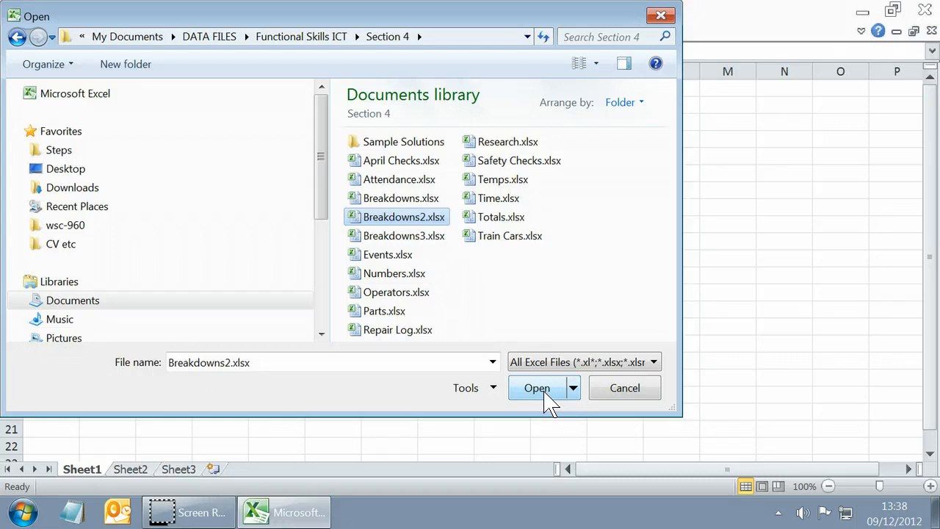
click(536, 390)
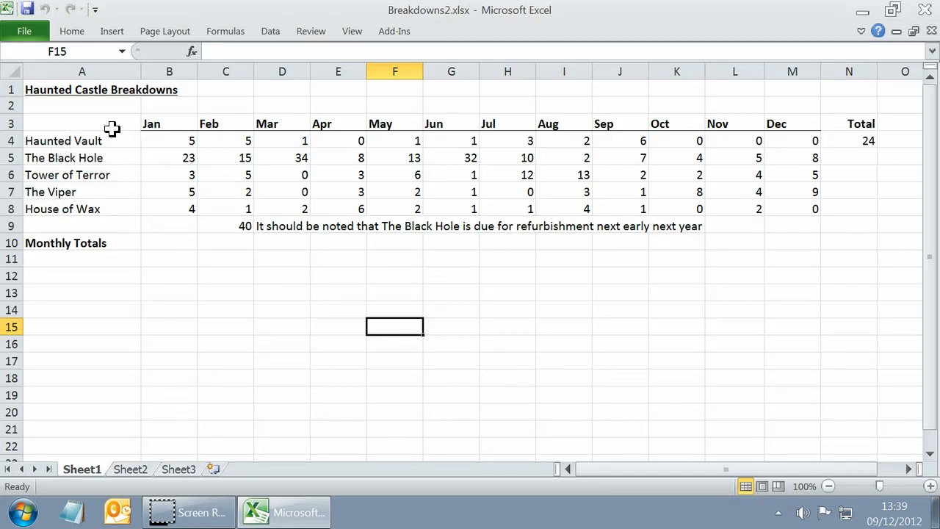
Insert a 2-D clustered column chart of the January and February breakdowns for all five rides, using the range A3:C8.
drag(117, 124, 237, 123)
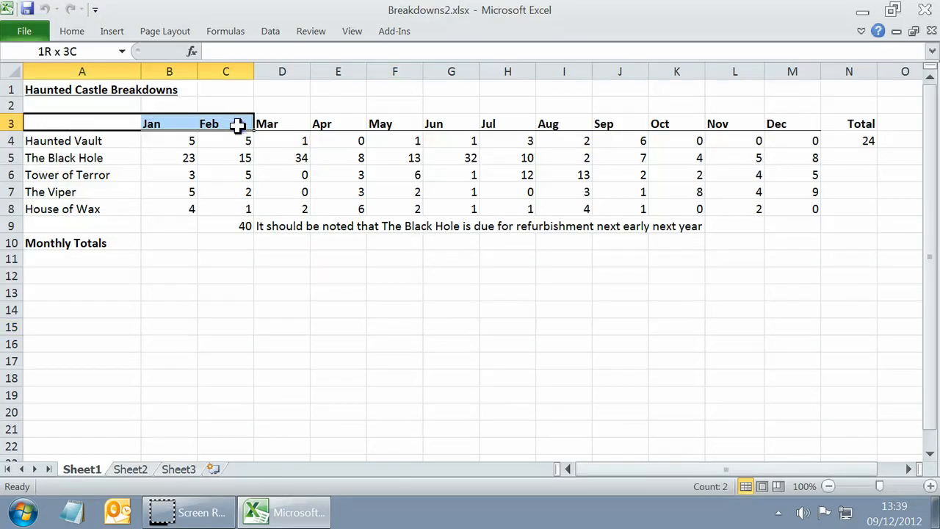
drag(236, 123, 245, 211)
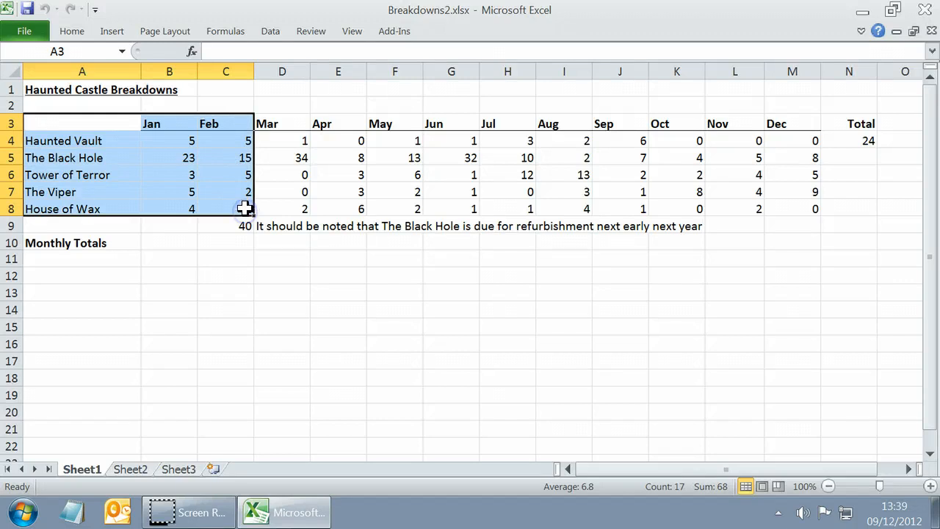
click(121, 32)
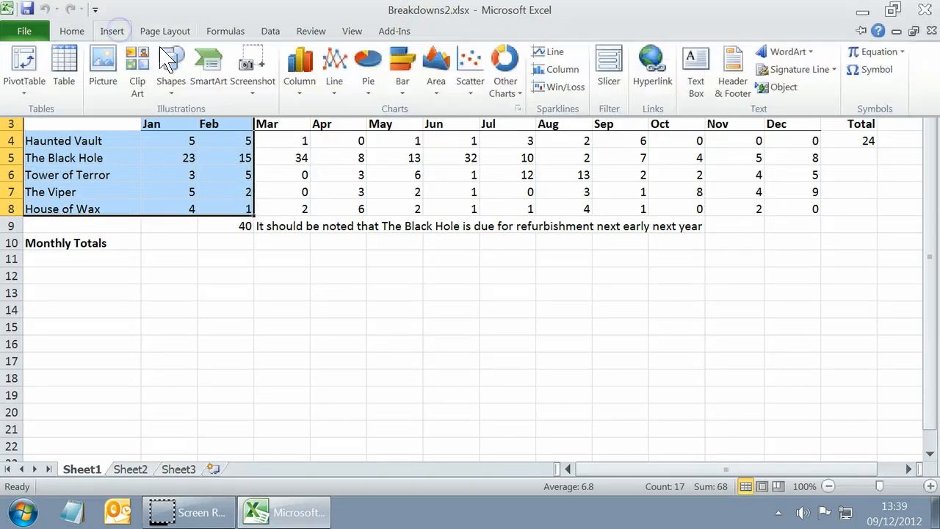
click(301, 81)
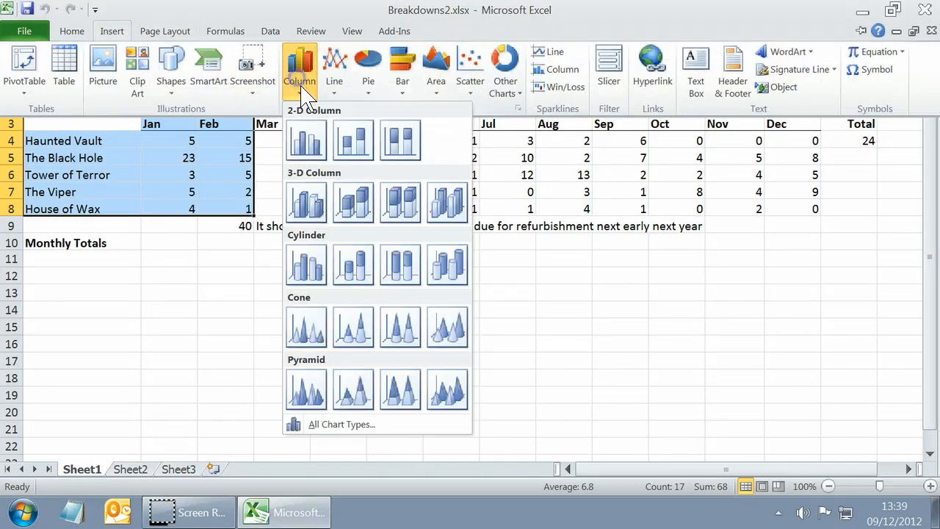
click(306, 149)
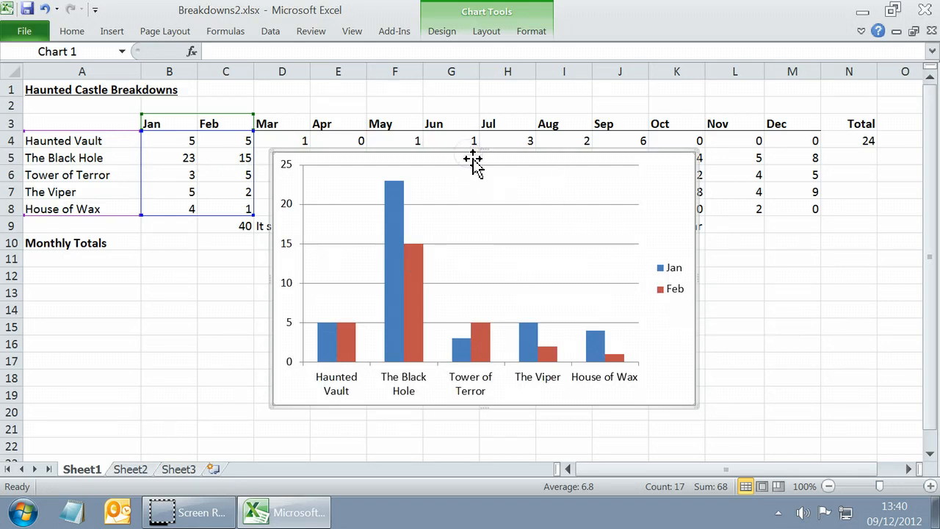
Move the column chart to a new sheet named Breakdowns.
click(445, 33)
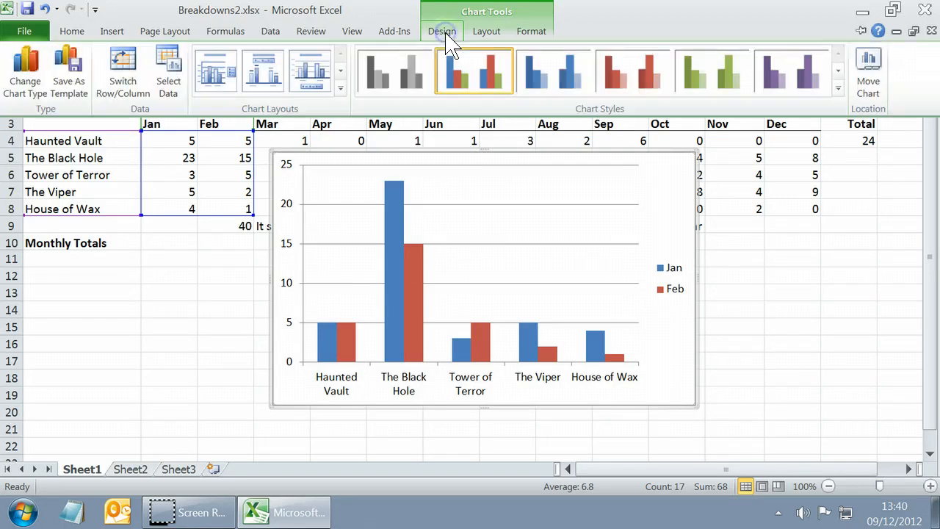
click(870, 72)
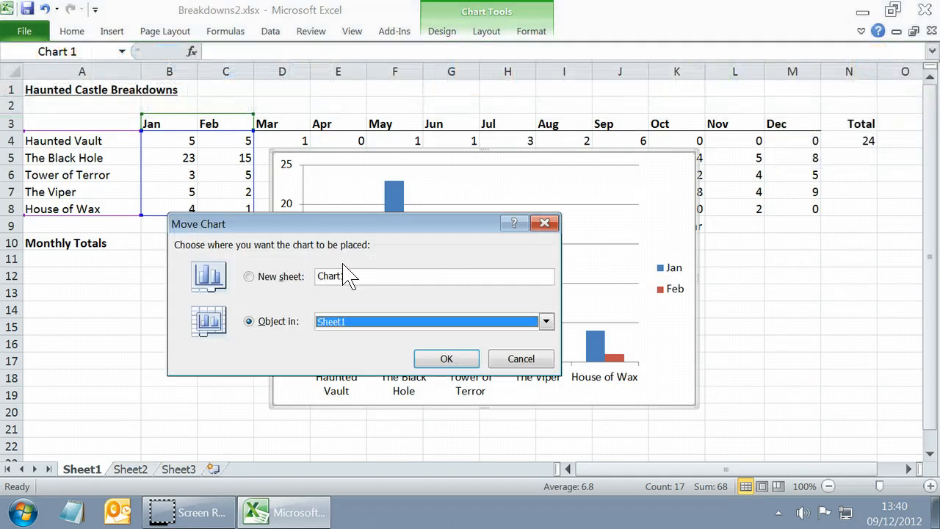
click(266, 280)
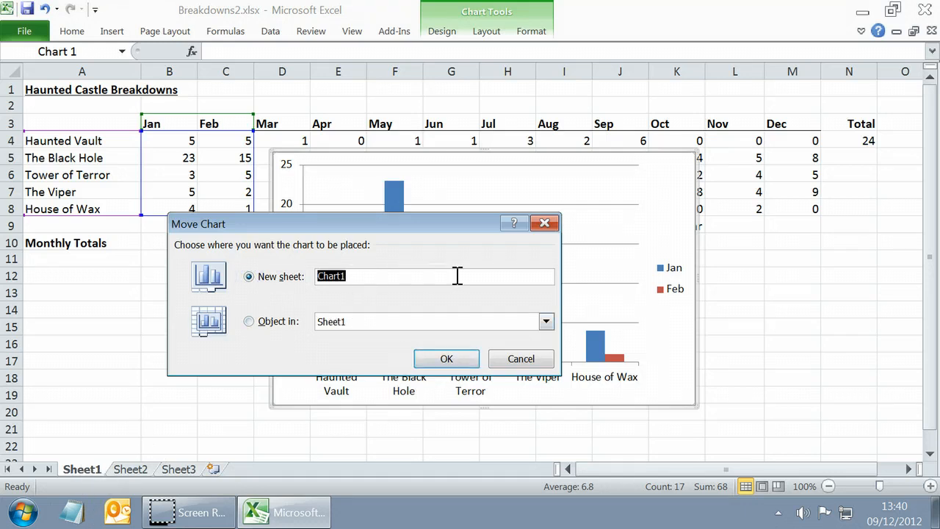
text(Breaksowns)
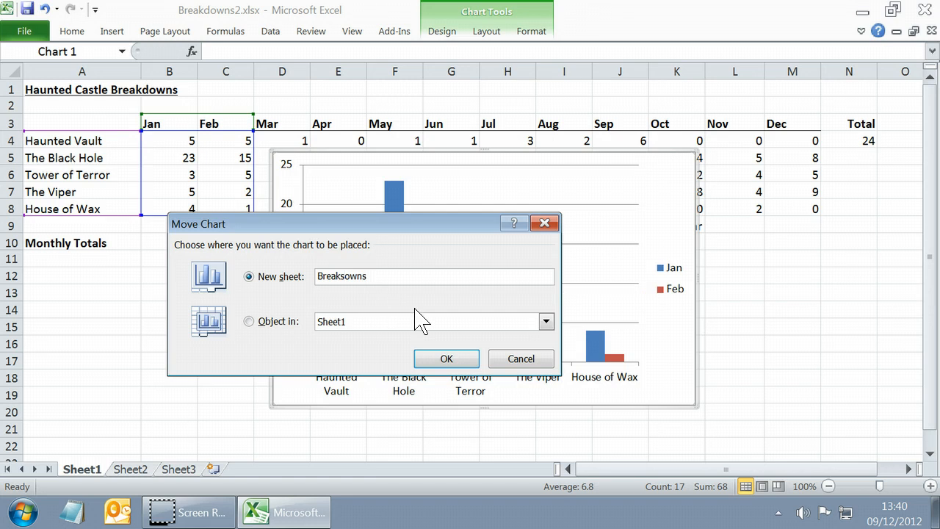
key(BackSpace)
text(d)
click(462, 358)
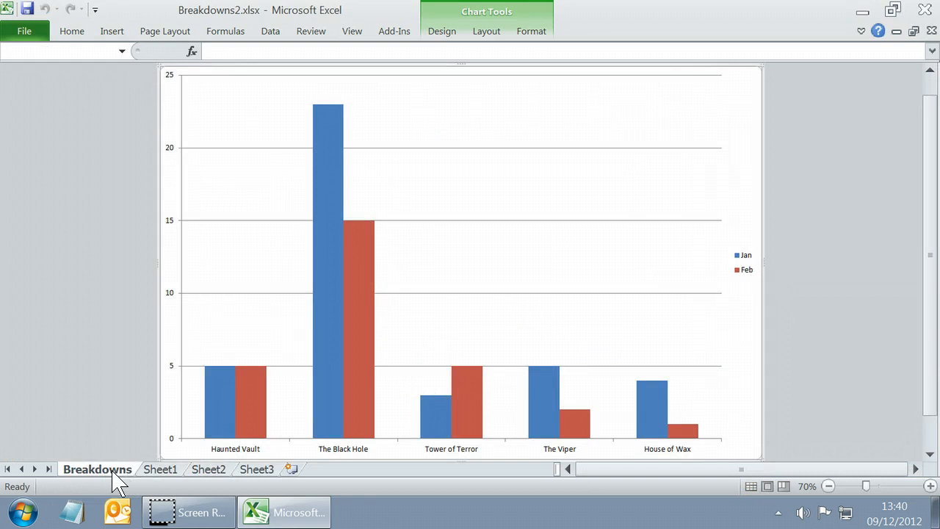
Review the source data on Sheet1, and examine the columns, legend and axis labels of the chart on the Breakdowns sheet.
click(160, 470)
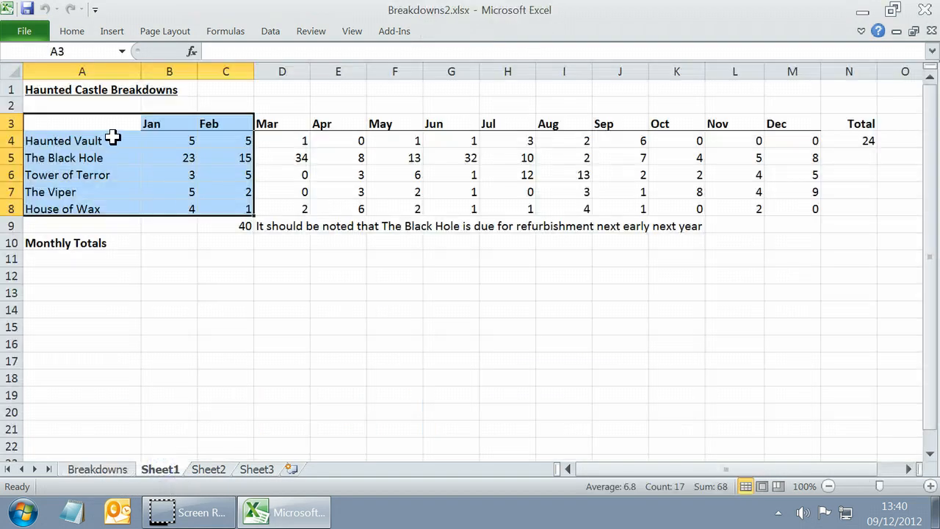
click(99, 470)
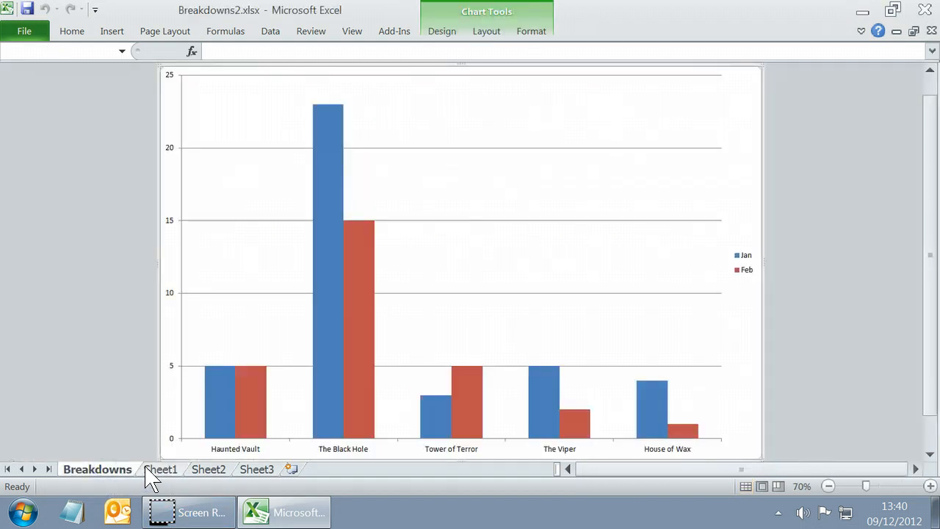
scroll(157, 466, down, 1)
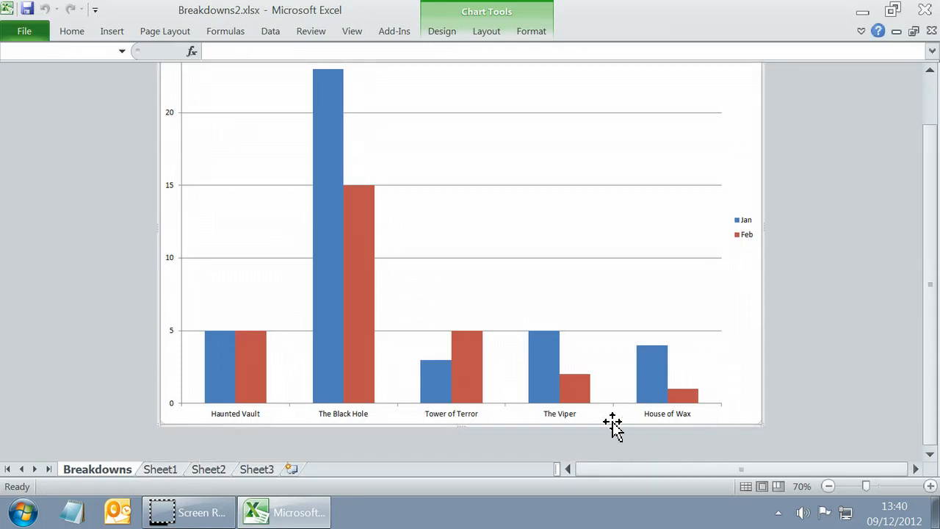
scroll(621, 428, up, 1)
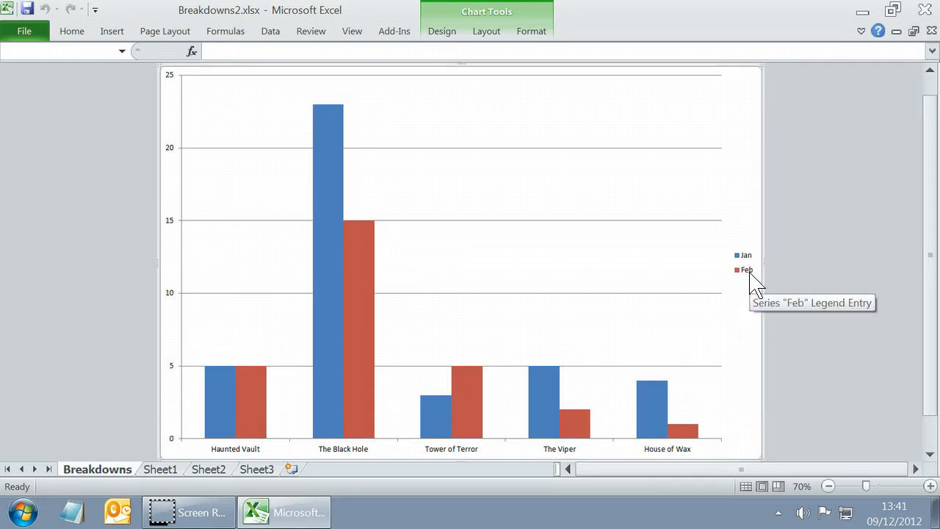
scroll(751, 296, down, 1)
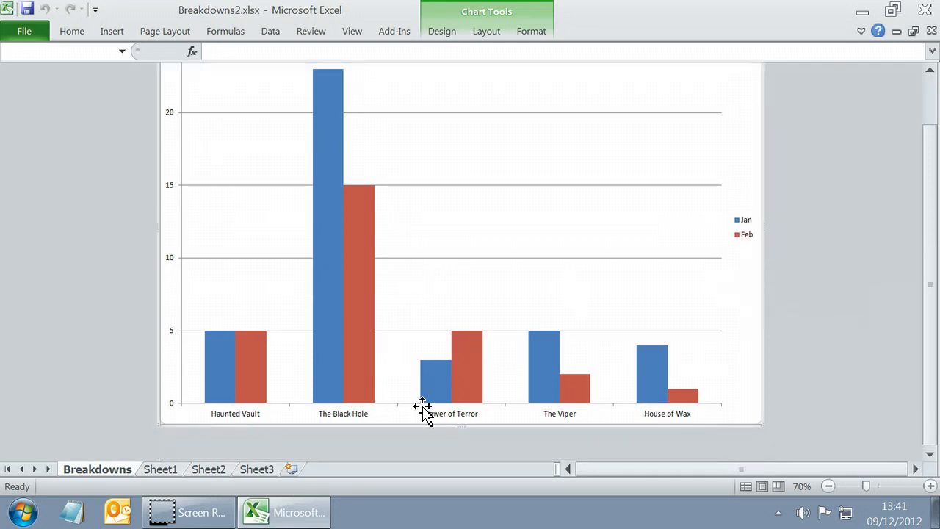
scroll(491, 415, up, 2)
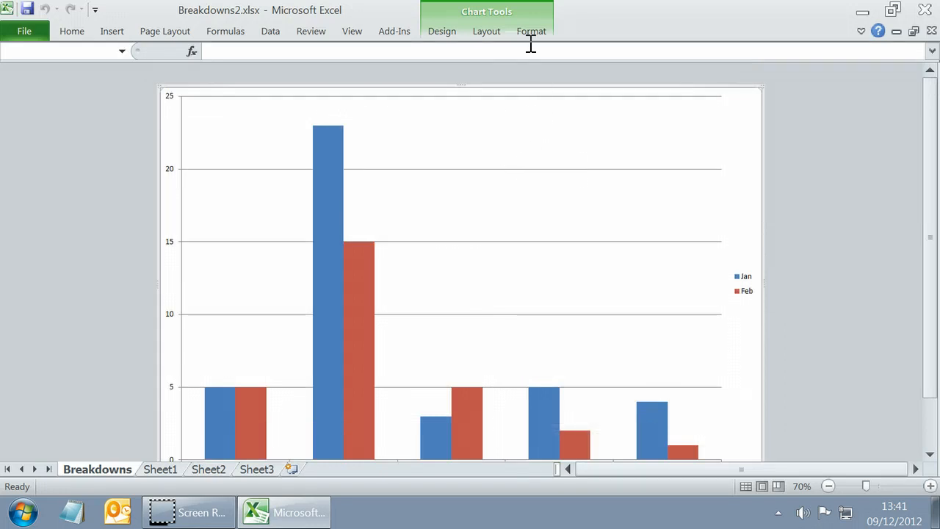
Add a title above the chart that reads "Breakdowns".
click(489, 32)
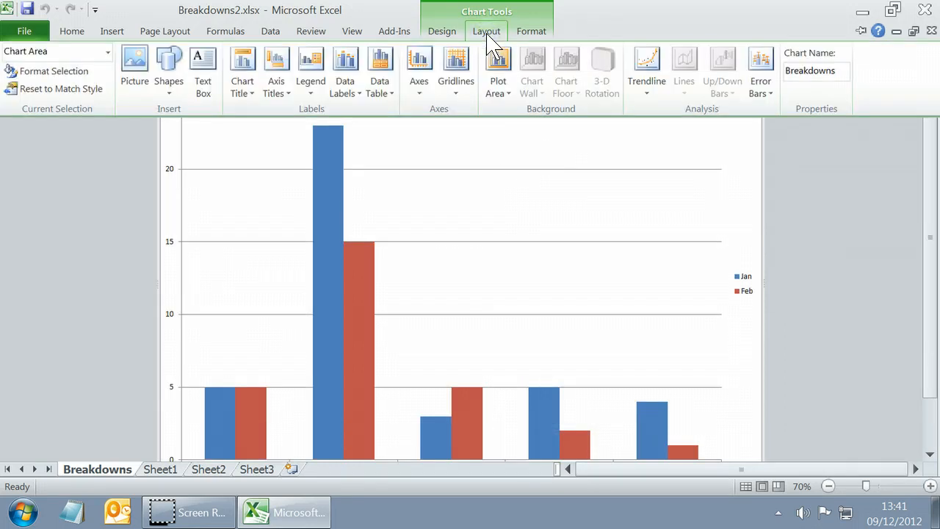
click(247, 91)
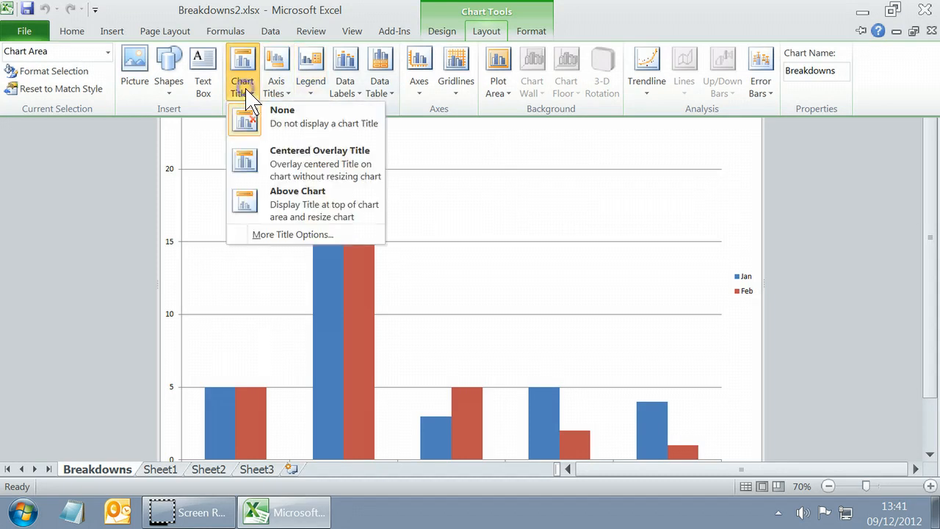
click(313, 197)
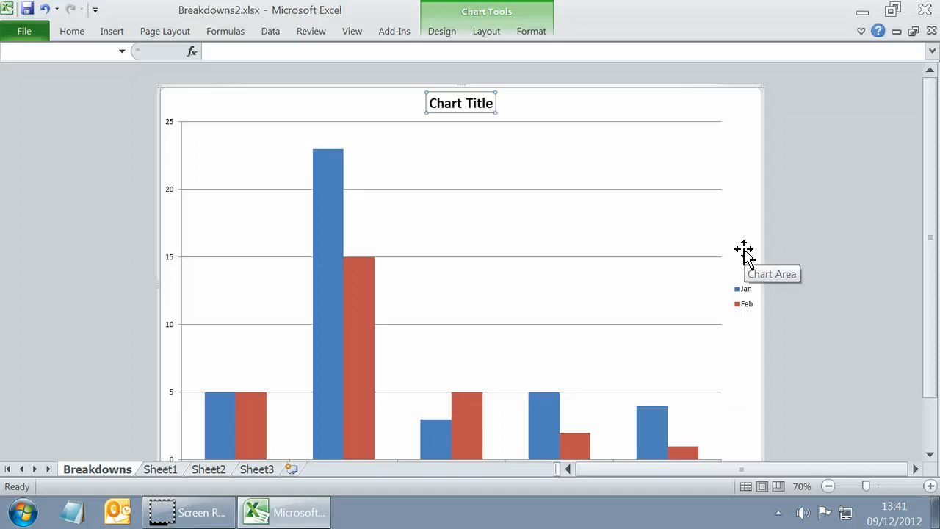
text(Breaksowns)
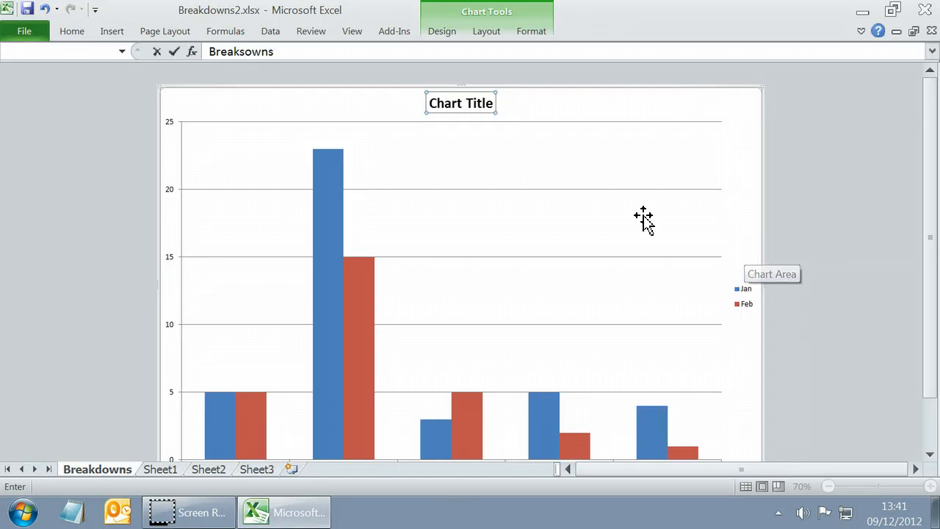
click(245, 52)
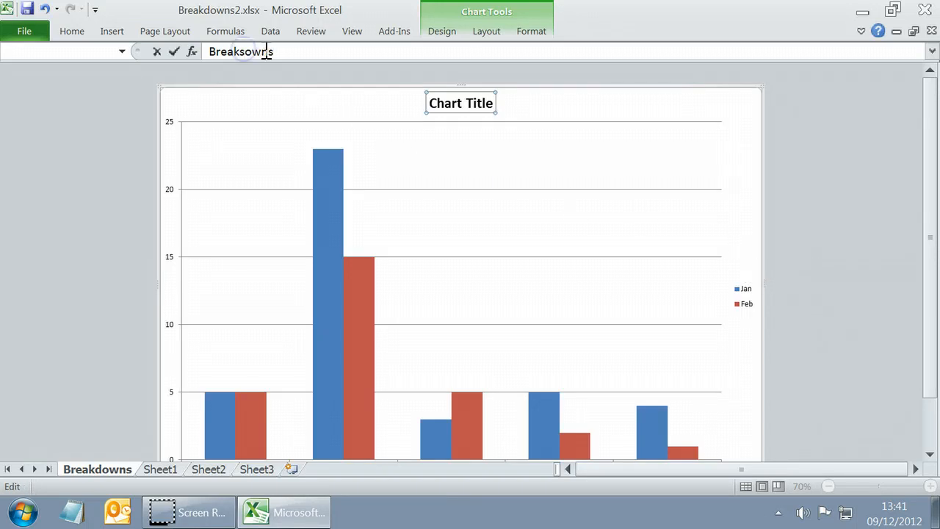
key(BackSpace)
text(d)
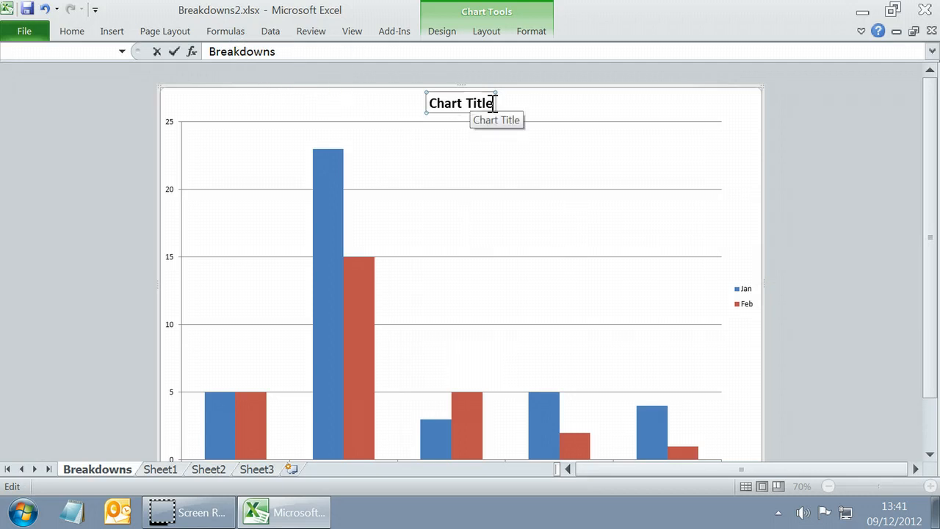
key(Return)
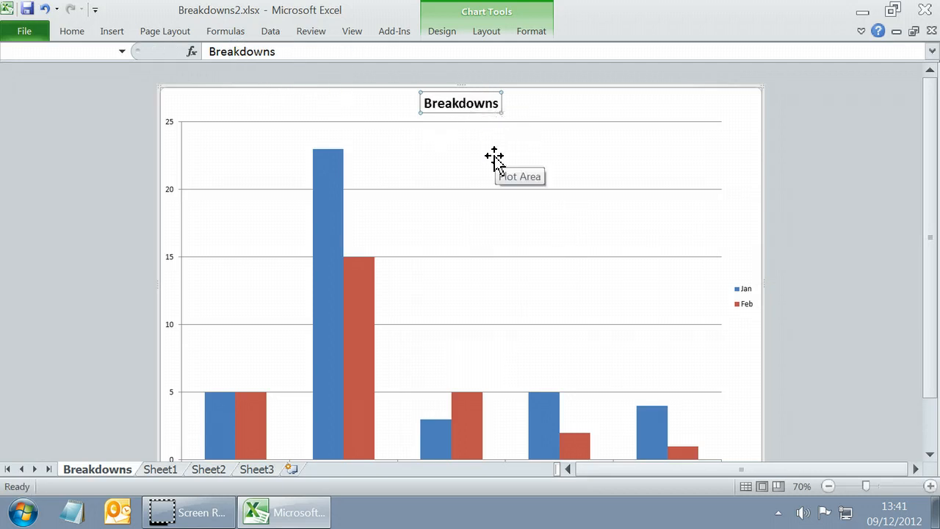
scroll(496, 158, down, 1)
scroll(501, 159, up, 1)
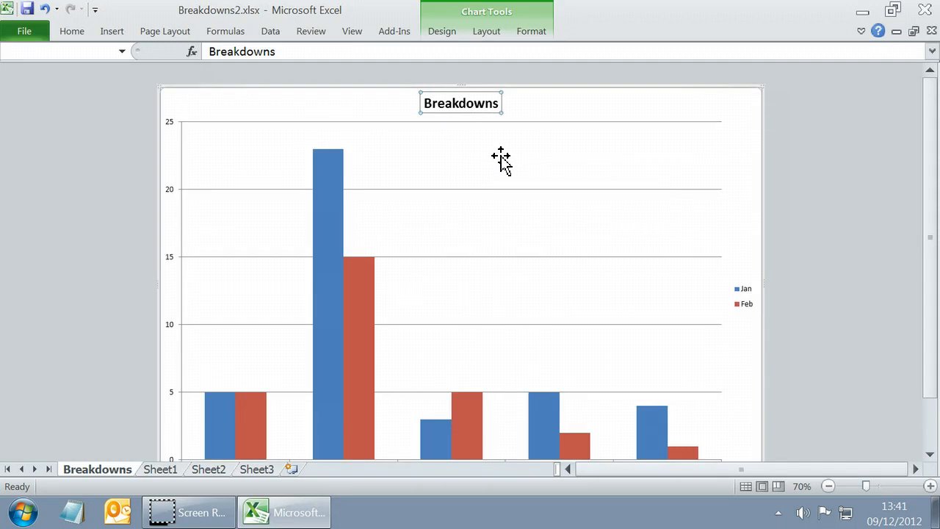
scroll(507, 191, down, 2)
scroll(450, 319, up, 2)
scroll(451, 320, down, 2)
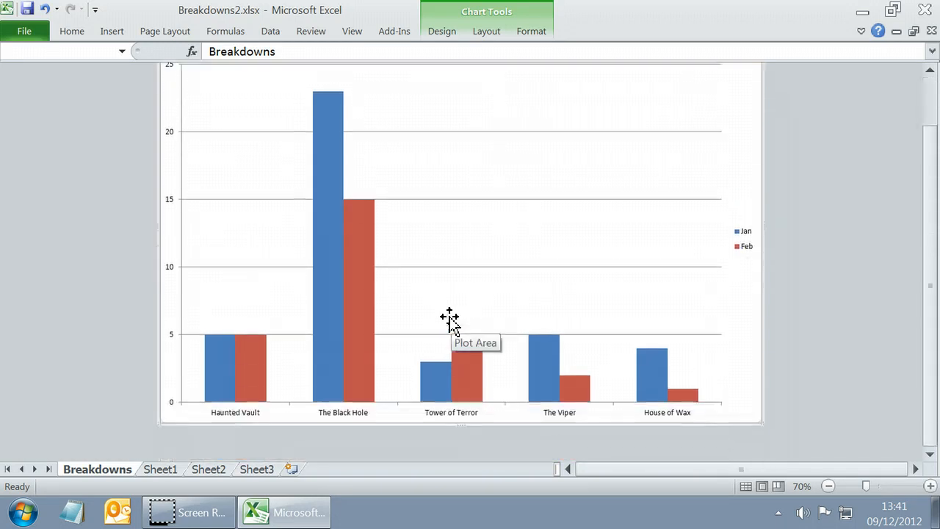
scroll(402, 397, up, 2)
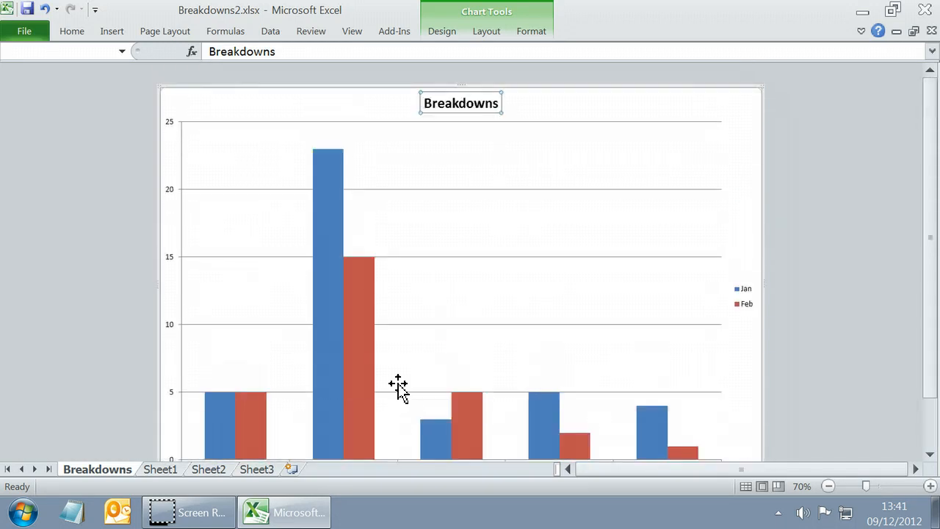
Add a primary horizontal axis title below the axis that reads "Rides".
click(485, 37)
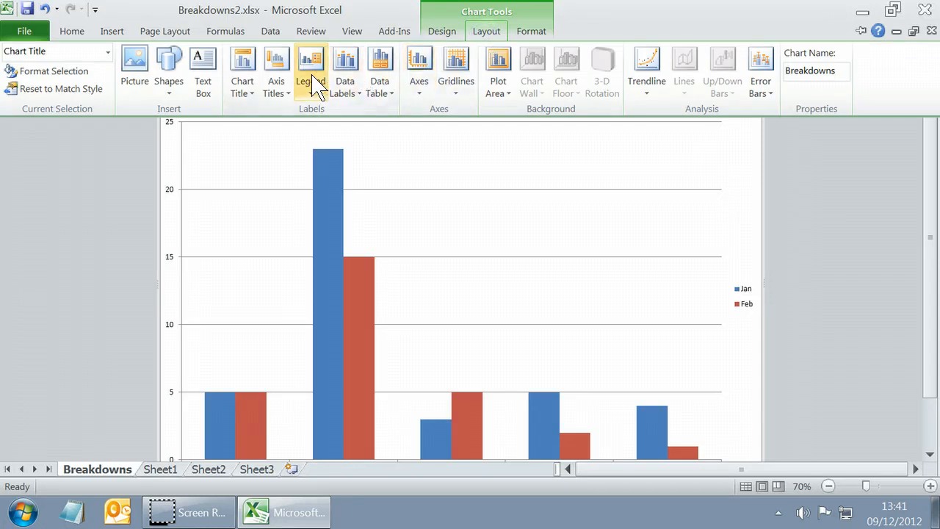
click(282, 102)
mouse_move(299, 113)
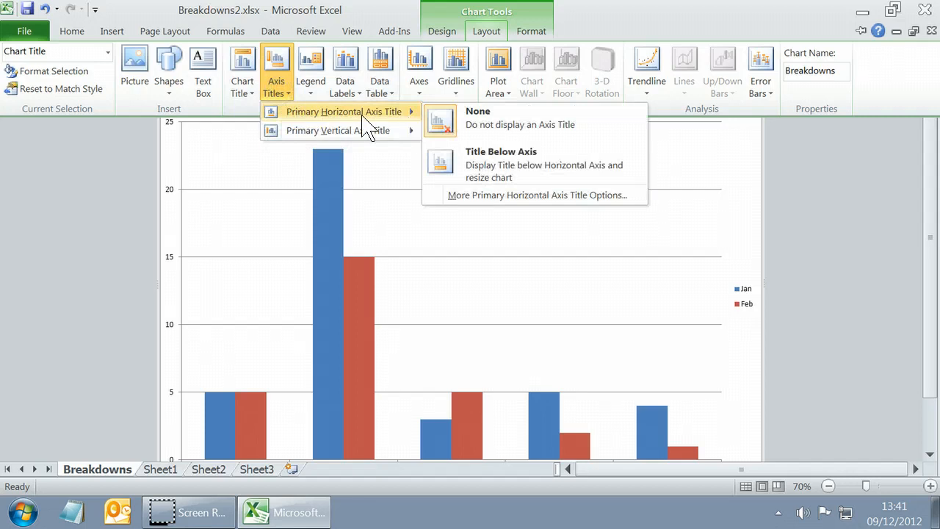
mouse_move(362, 137)
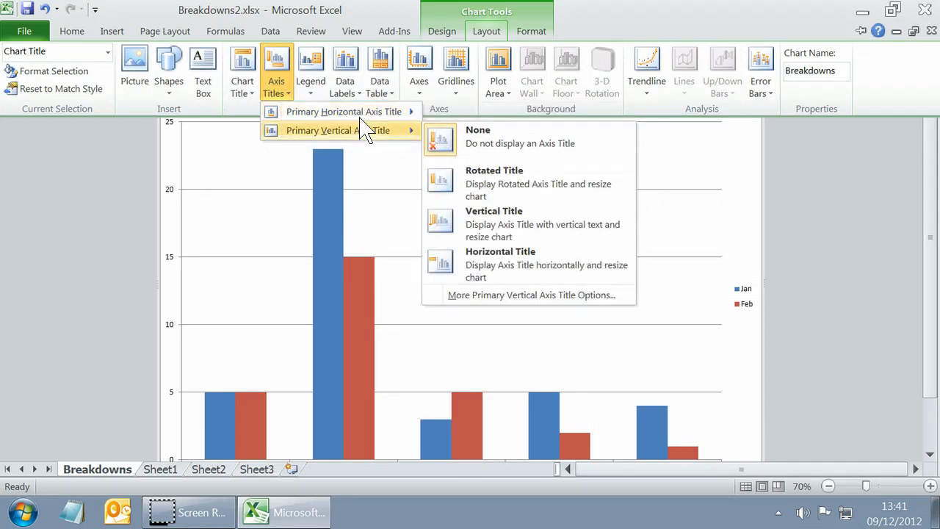
mouse_move(362, 111)
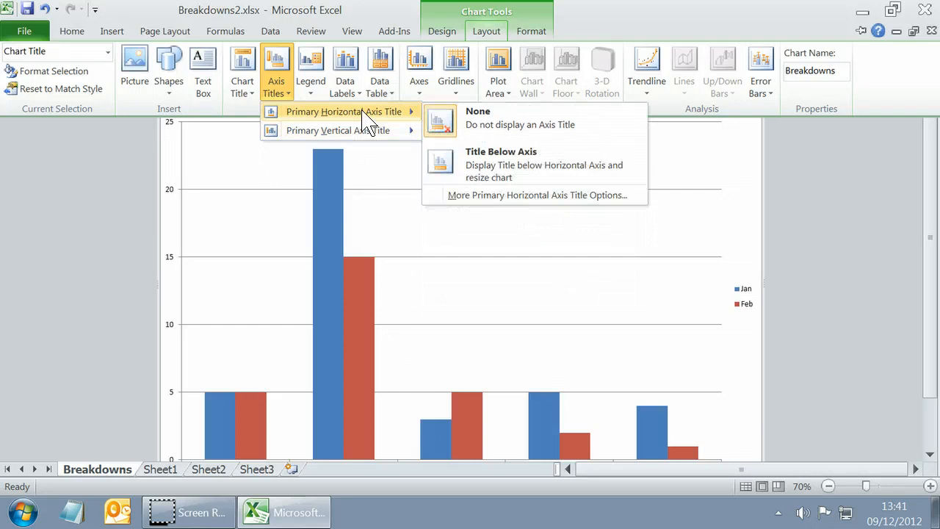
click(521, 162)
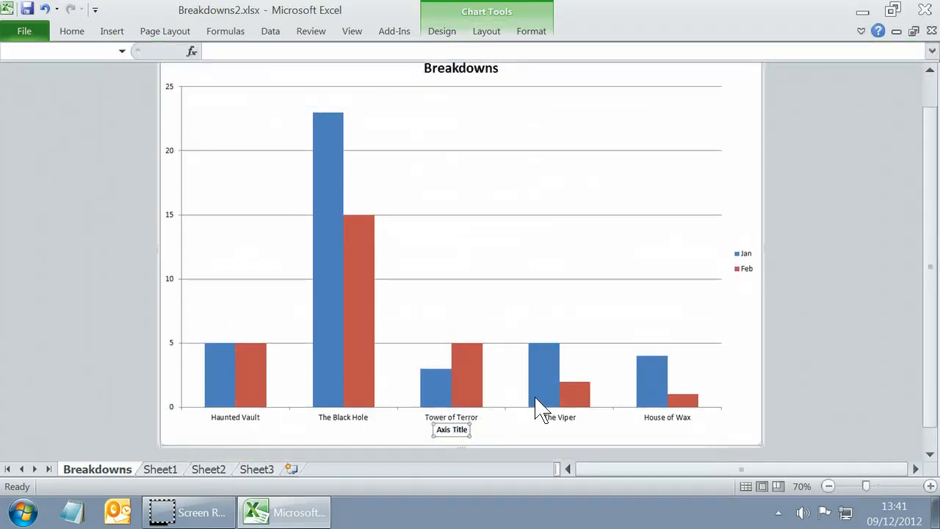
mouse_move(537, 408)
text(Rides)
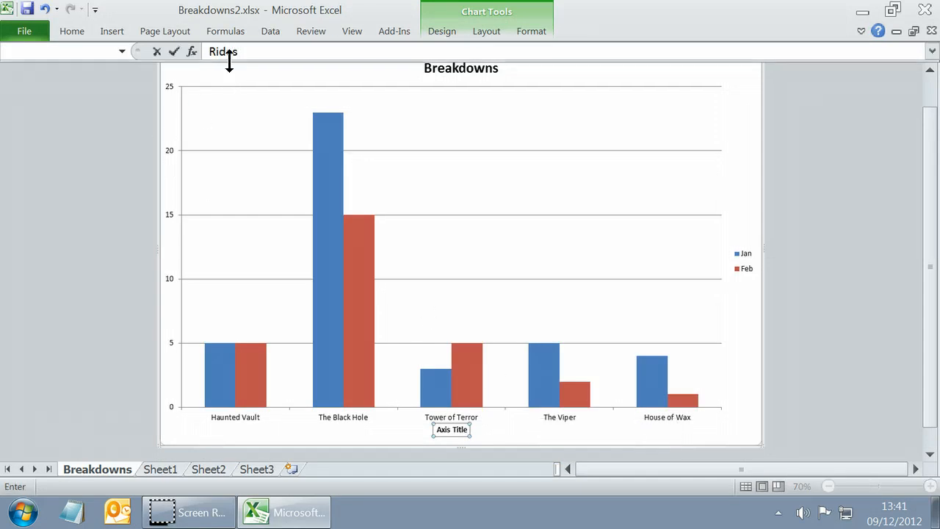
key(Return)
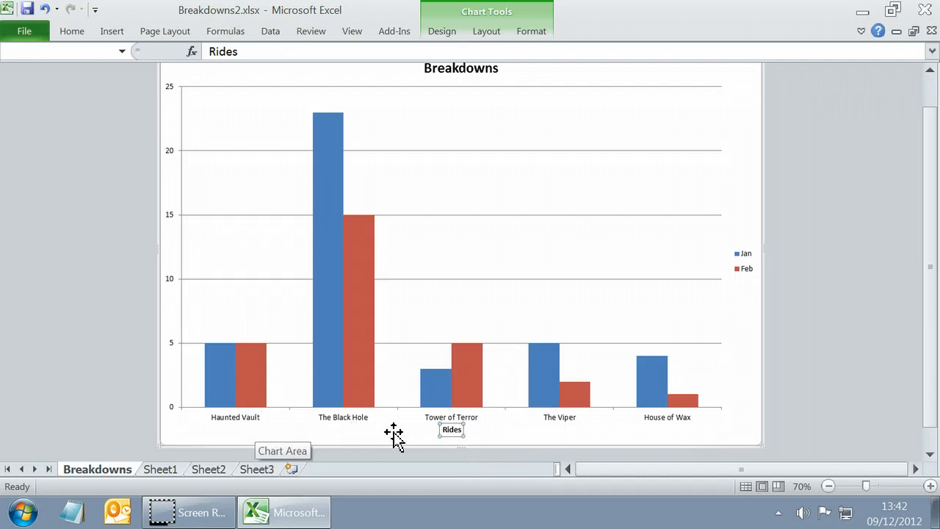
Add a rotated primary vertical axis title that reads "Number of Breakdowns".
scroll(395, 438, up, 1)
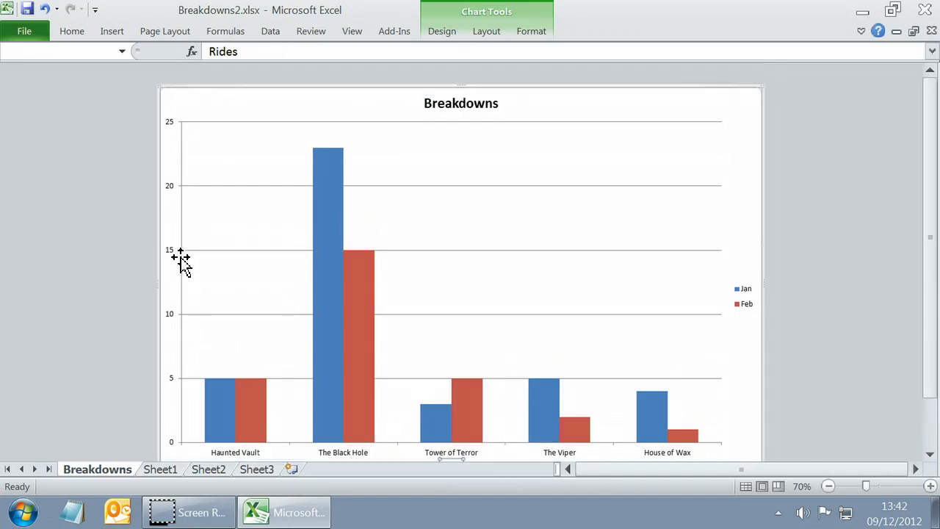
click(486, 31)
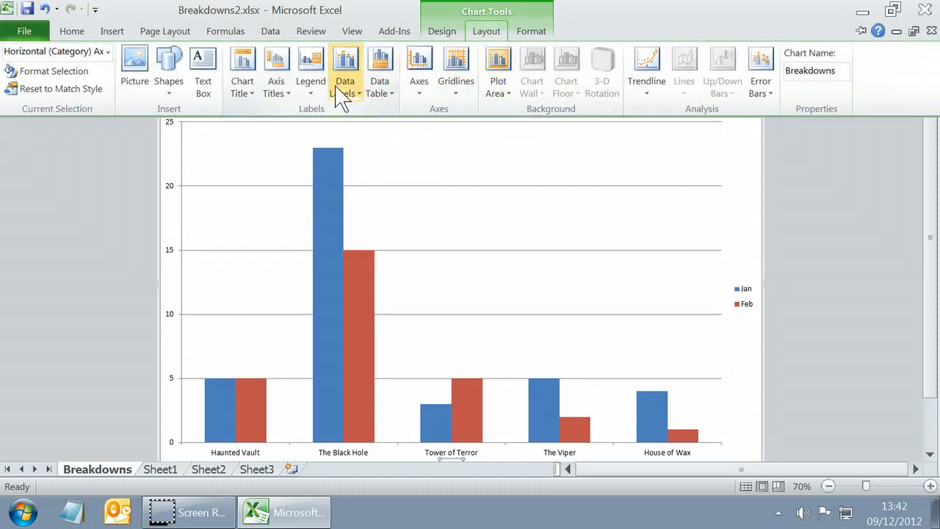
click(273, 90)
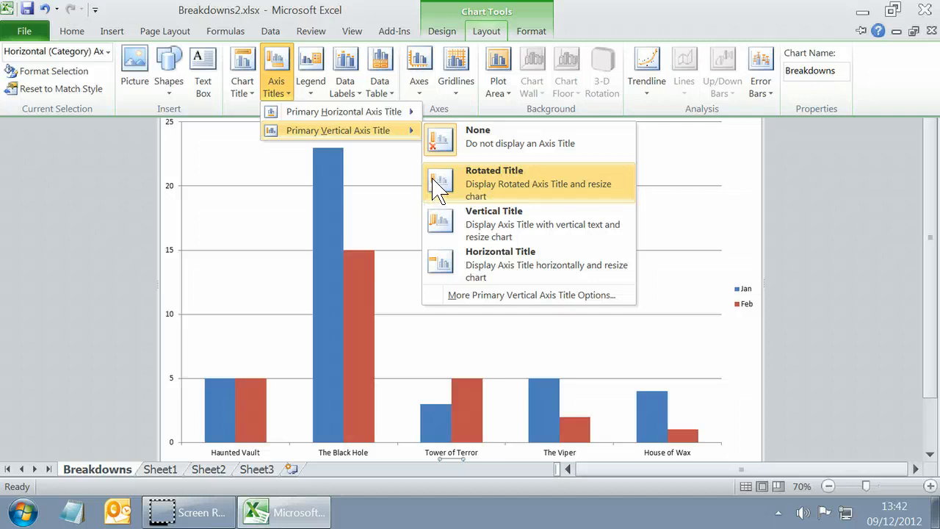
click(496, 188)
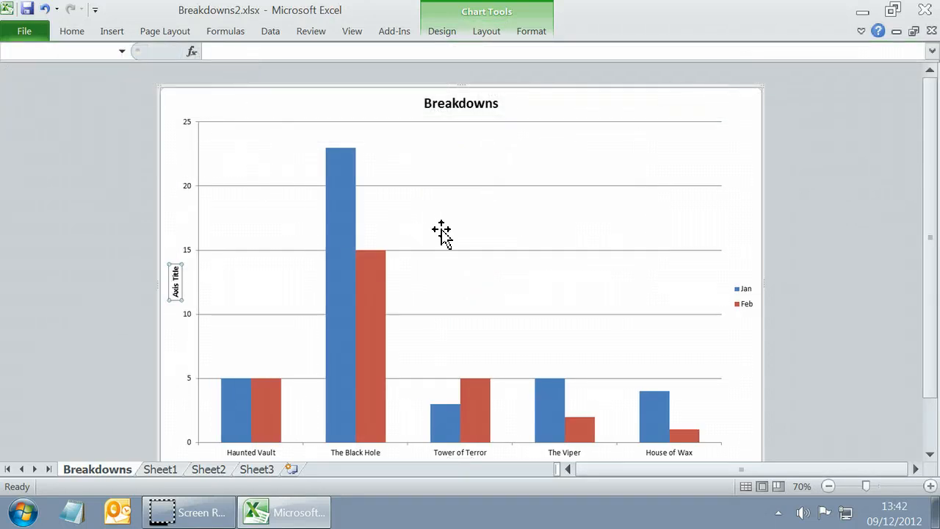
text(Number of Breakdowns)
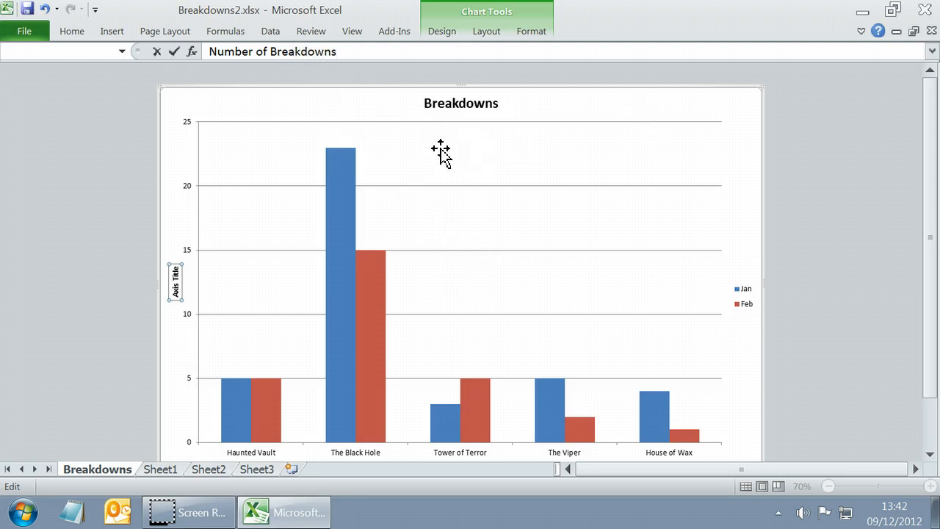
key(Return)
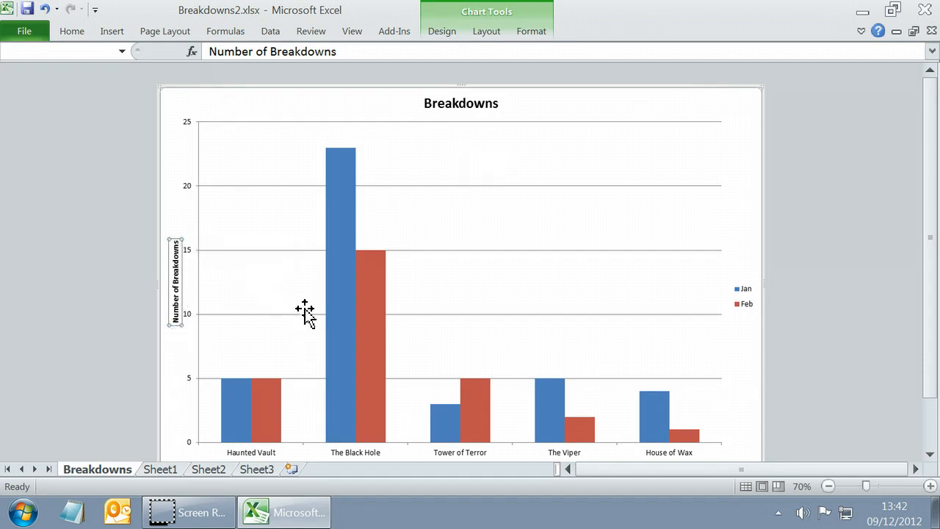
Add data labels to the Jan series, positioned at the outside end of its columns.
scroll(304, 311, down, 1)
scroll(279, 438, down, 1)
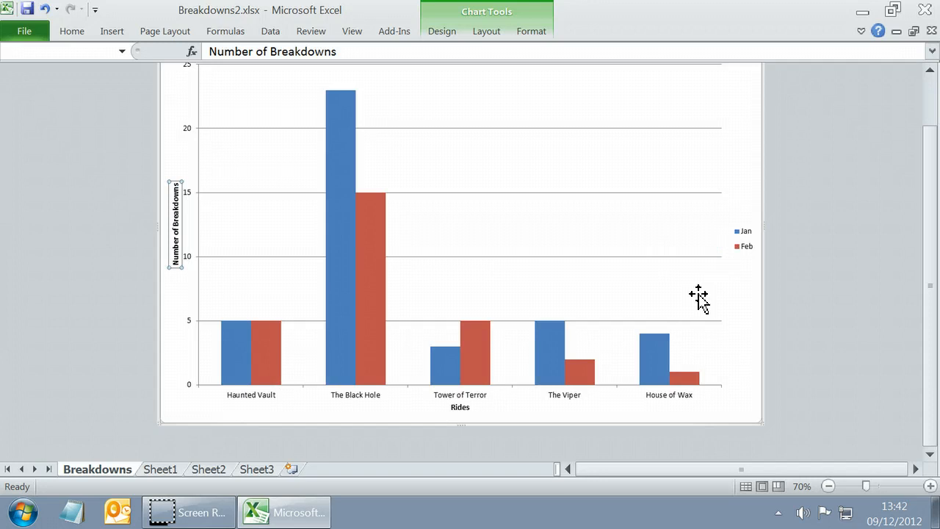
scroll(699, 297, up, 2)
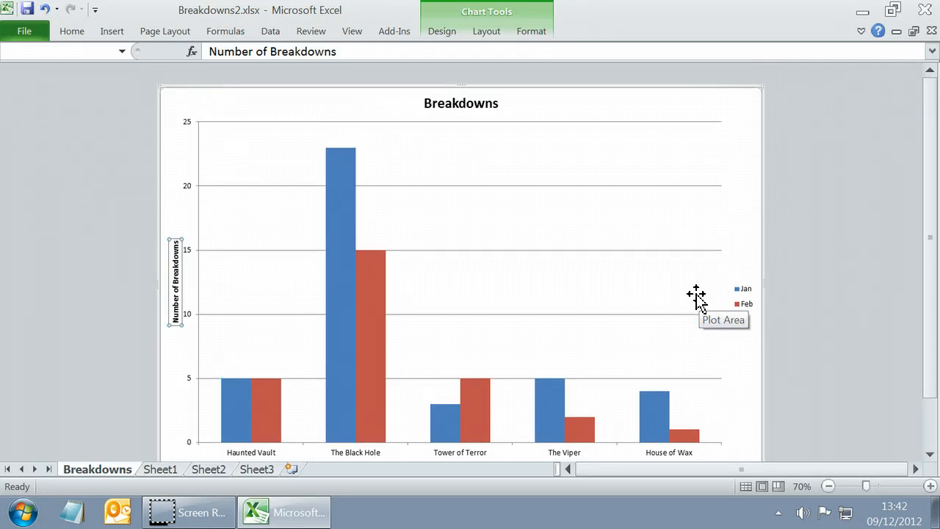
scroll(697, 298, down, 1)
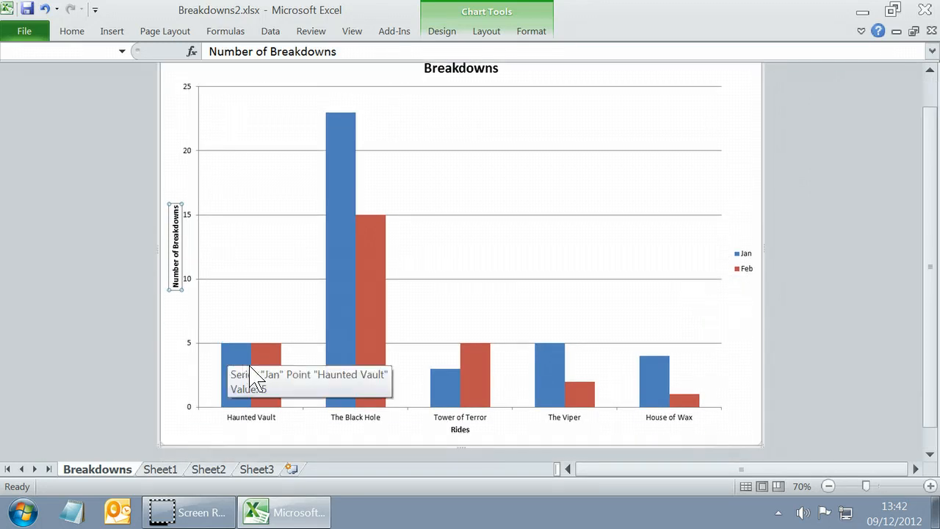
click(232, 348)
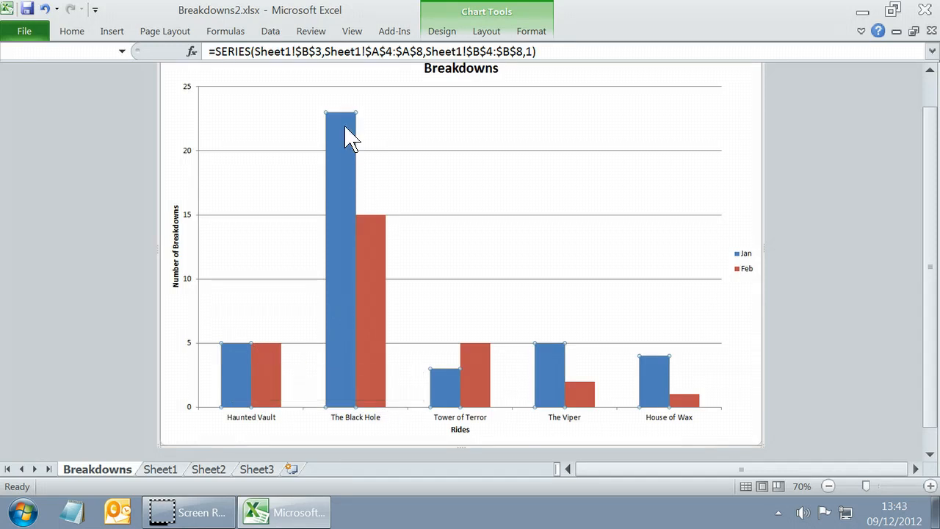
scroll(621, 365, up, 1)
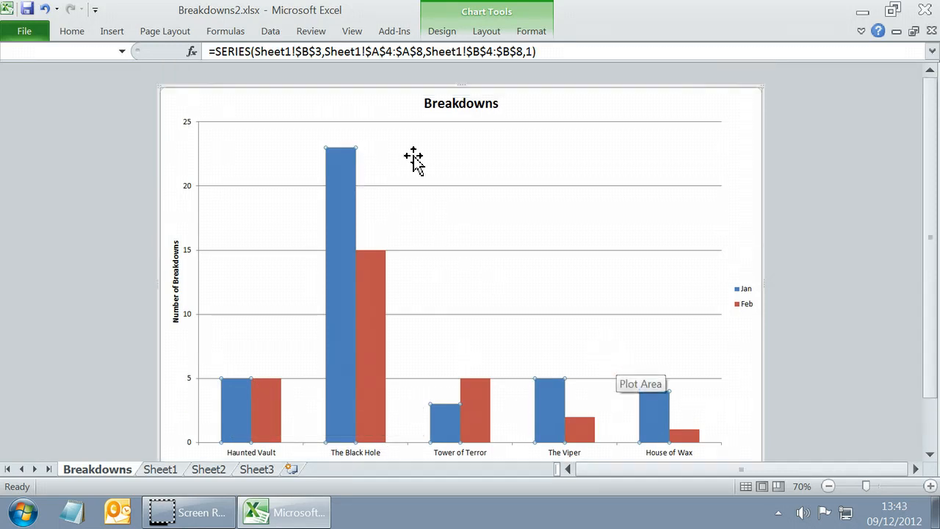
click(486, 31)
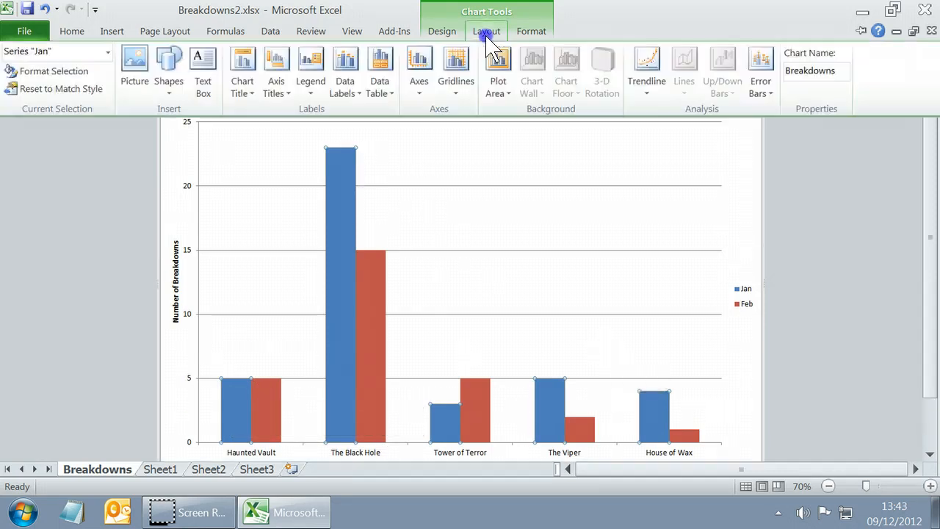
click(344, 93)
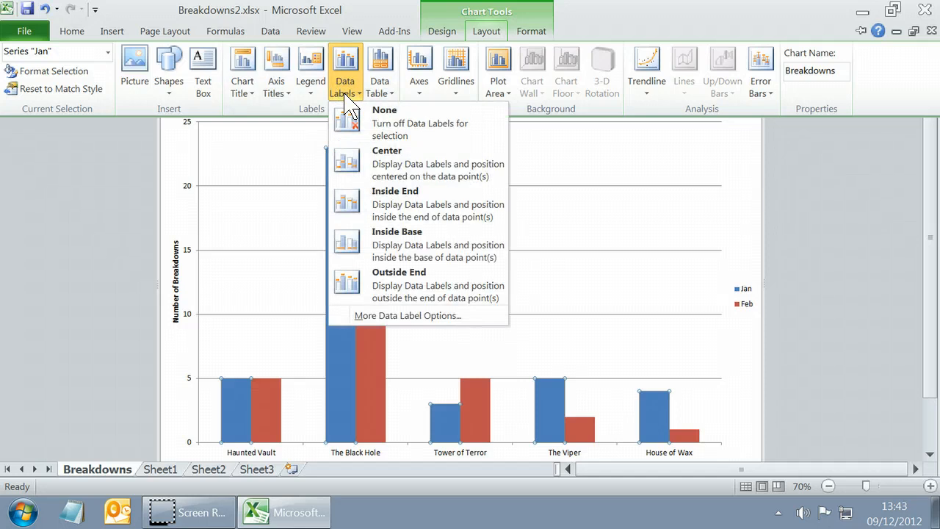
click(414, 286)
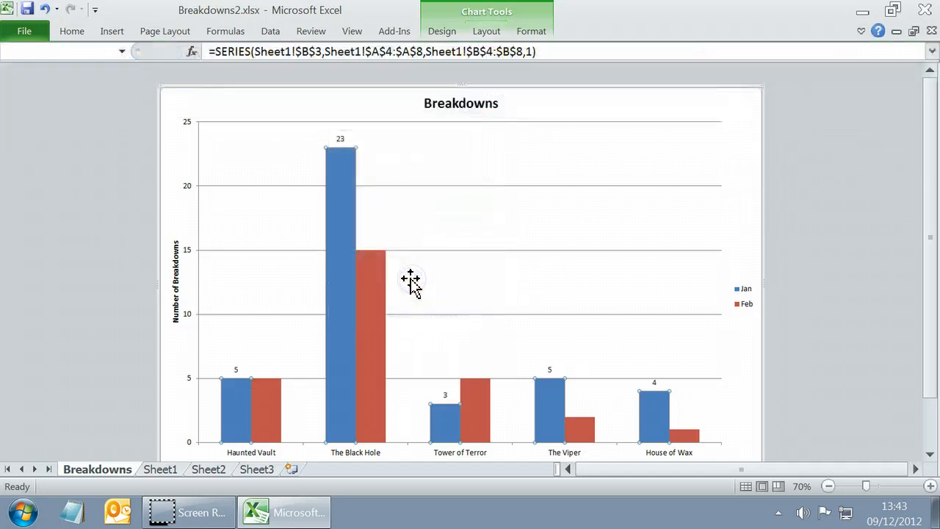
Add Outside End data labels to the Feb series.
click(278, 400)
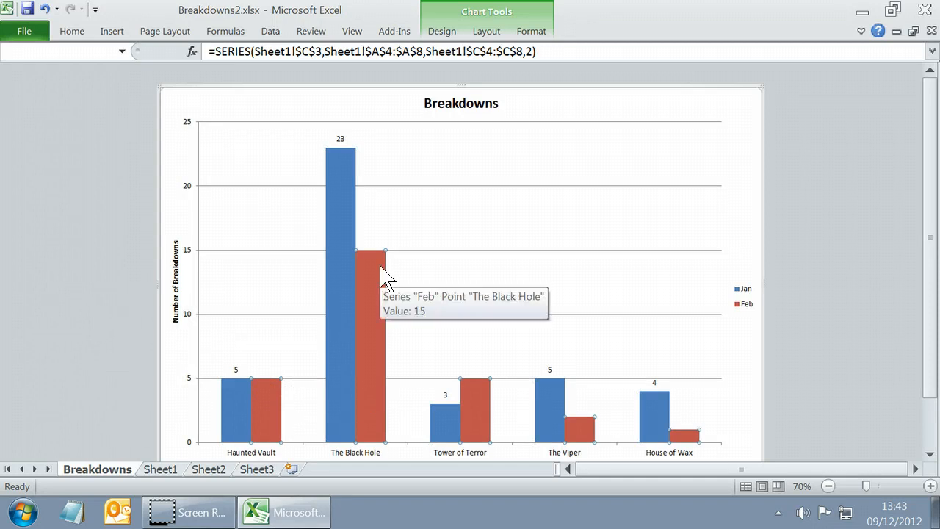
click(486, 32)
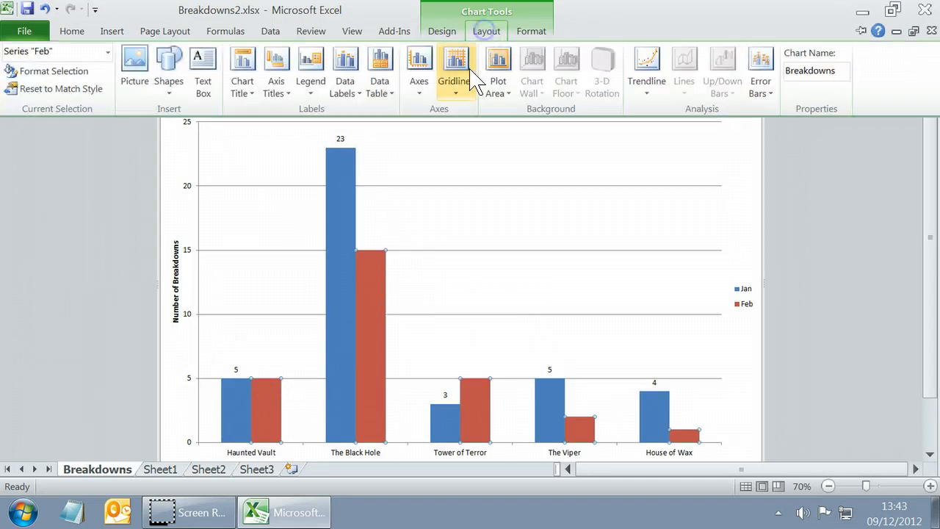
click(344, 86)
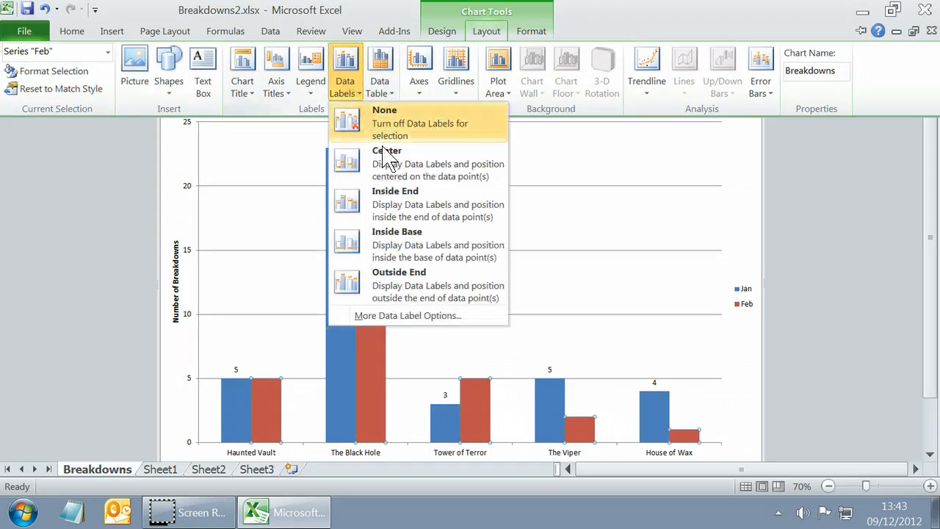
click(398, 287)
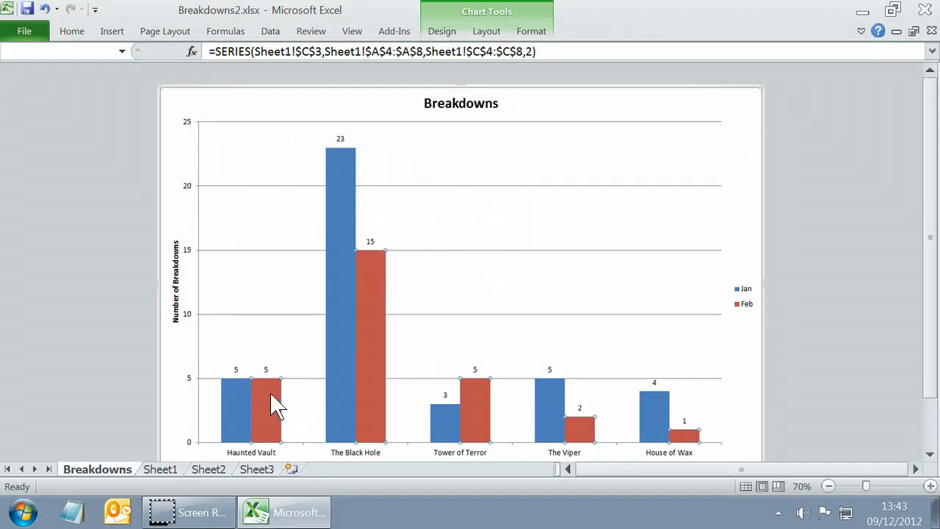
scroll(389, 331, down, 2)
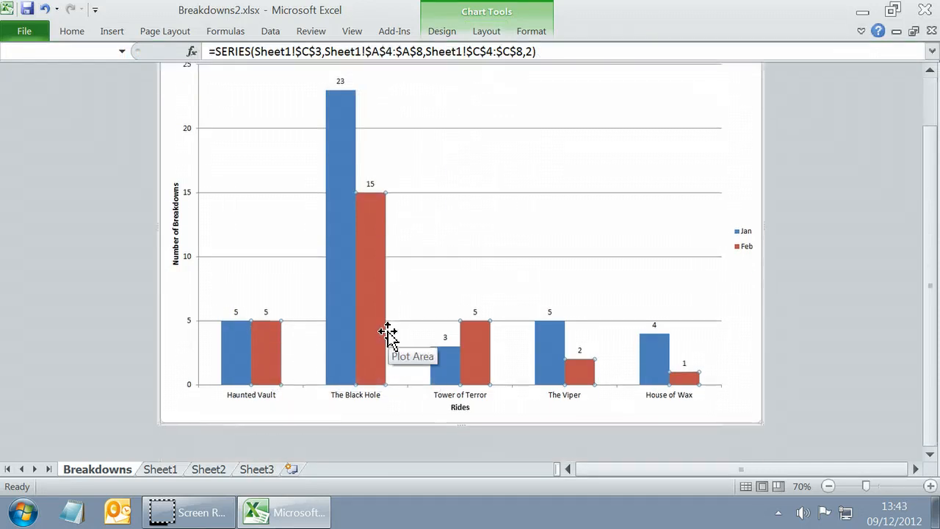
scroll(390, 332, up, 1)
scroll(390, 338, down, 1)
scroll(393, 351, up, 2)
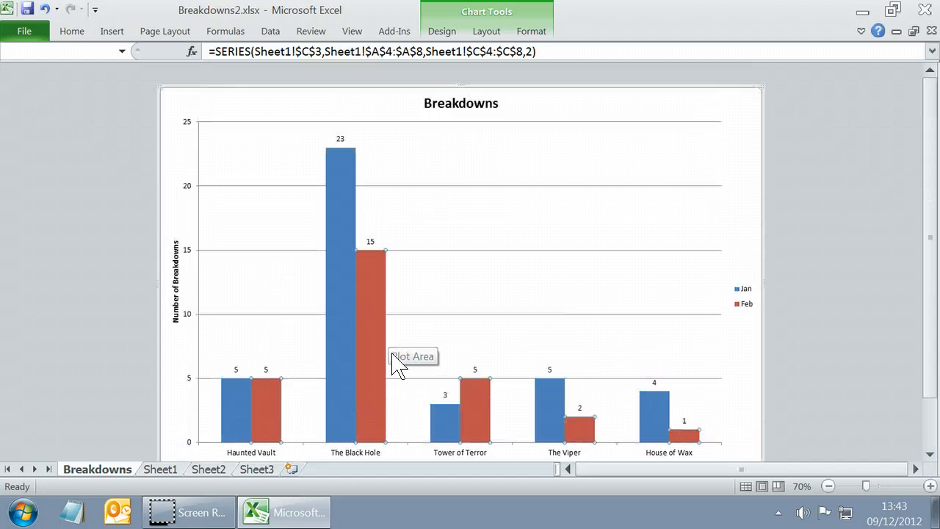
scroll(396, 363, down, 1)
scroll(397, 367, up, 1)
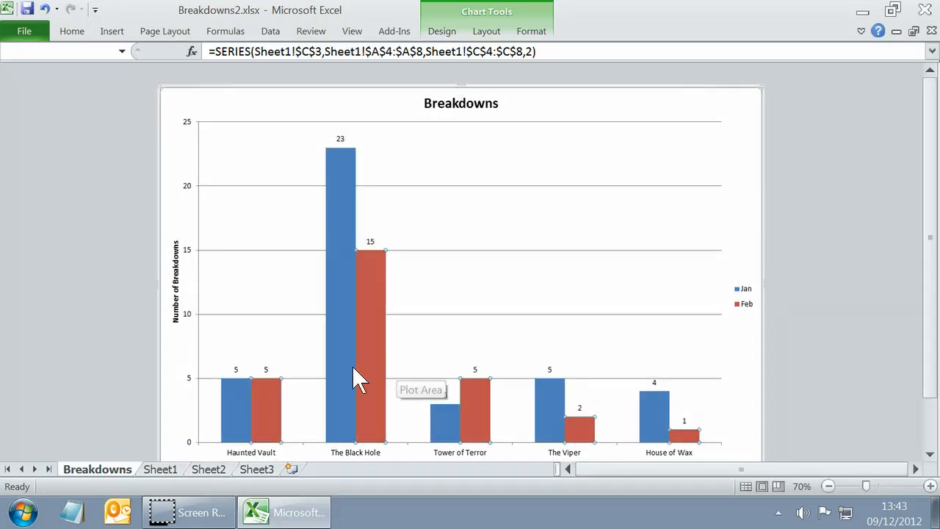
Save the workbook under the name Breakdowns3.xlsx in the Section 4 folder, replacing the existing file.
click(18, 31)
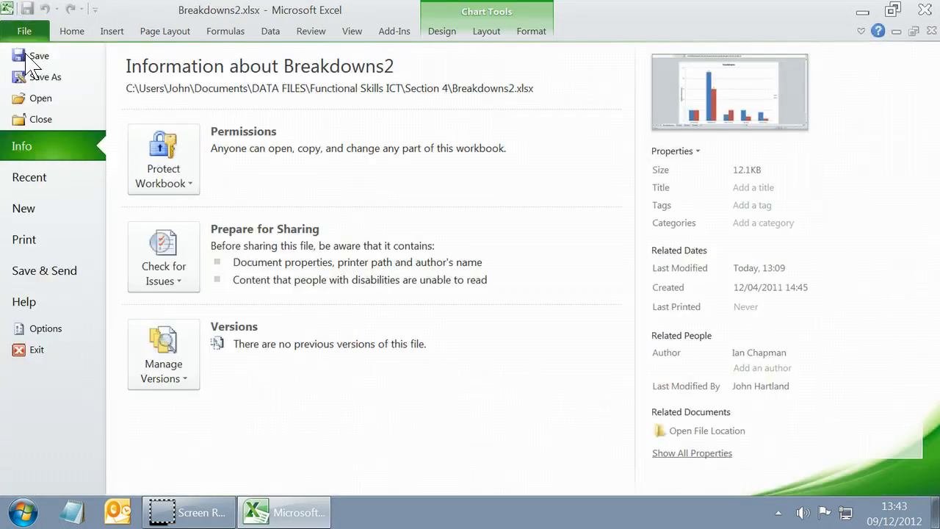
click(31, 75)
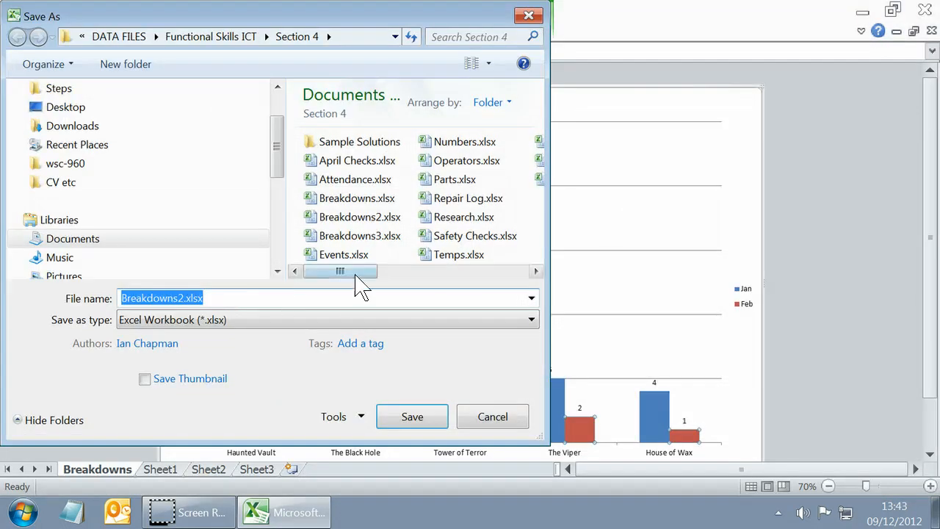
click(379, 236)
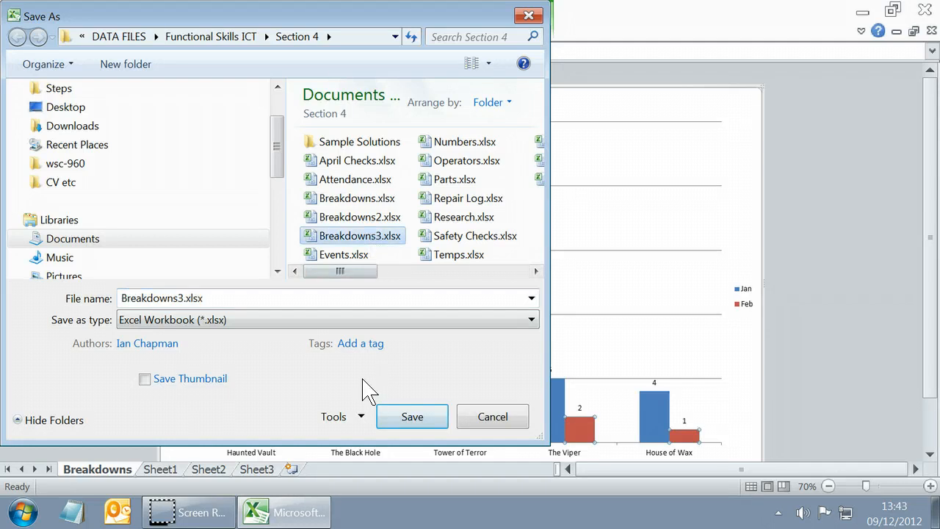
click(434, 417)
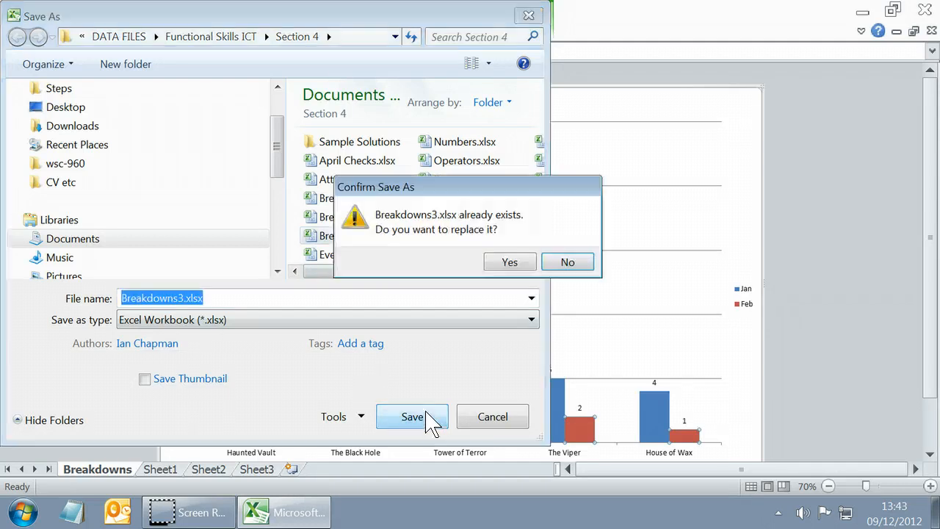
click(509, 263)
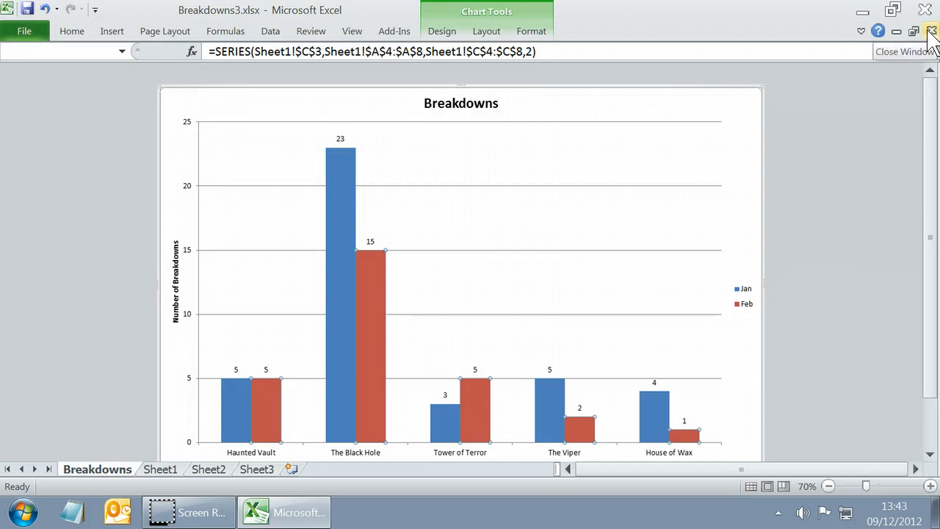
Close the Breakdowns3 workbook and exit the spreadsheet program.
click(28, 32)
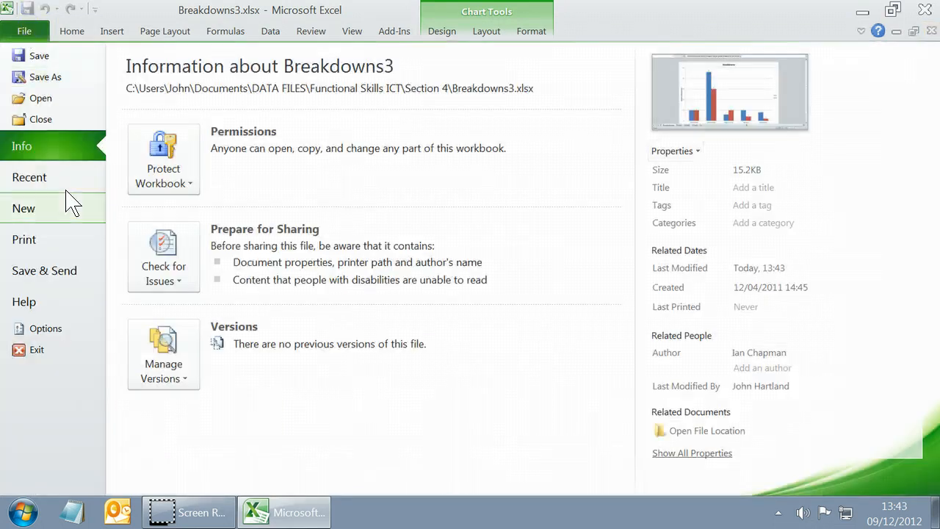
click(50, 118)
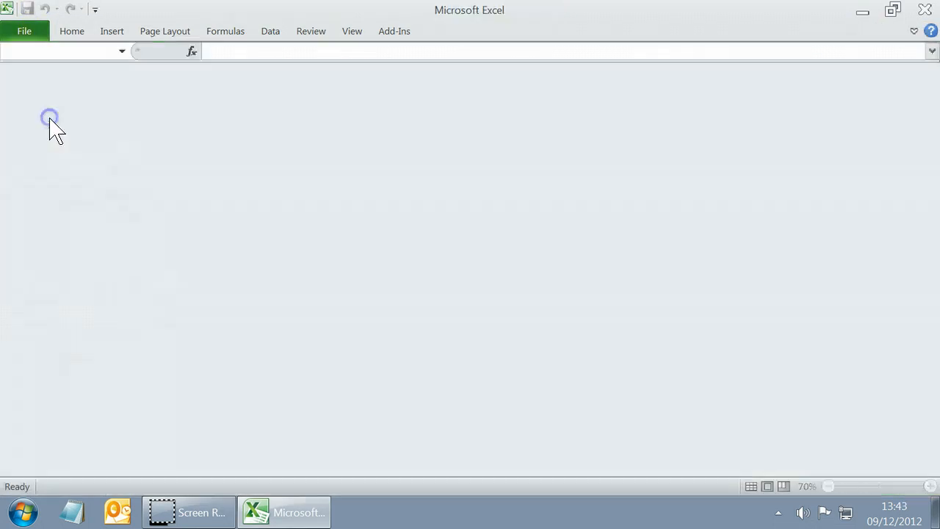
click(22, 34)
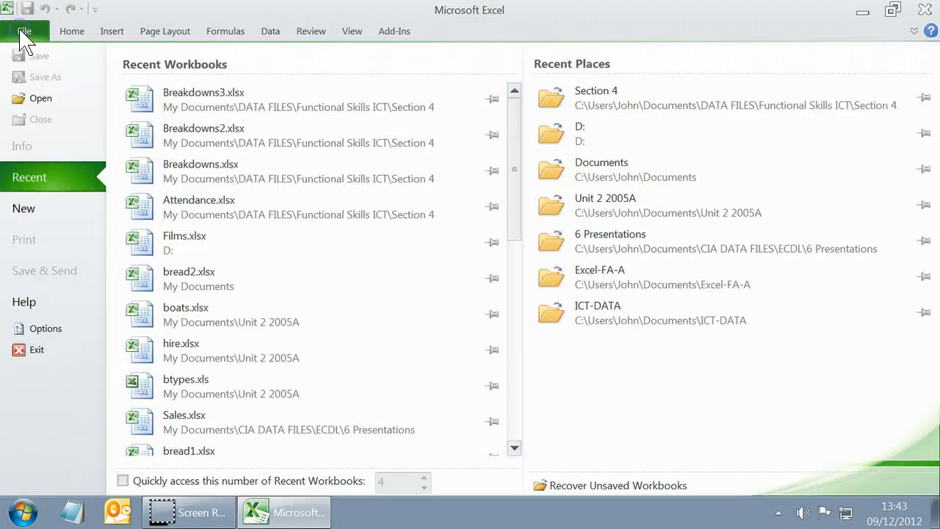
click(28, 353)
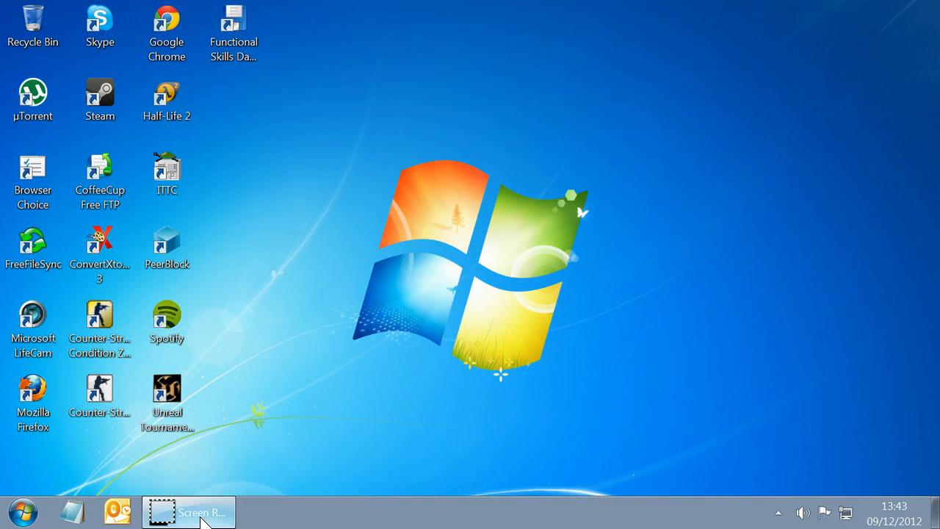
mouse_move(203, 517)
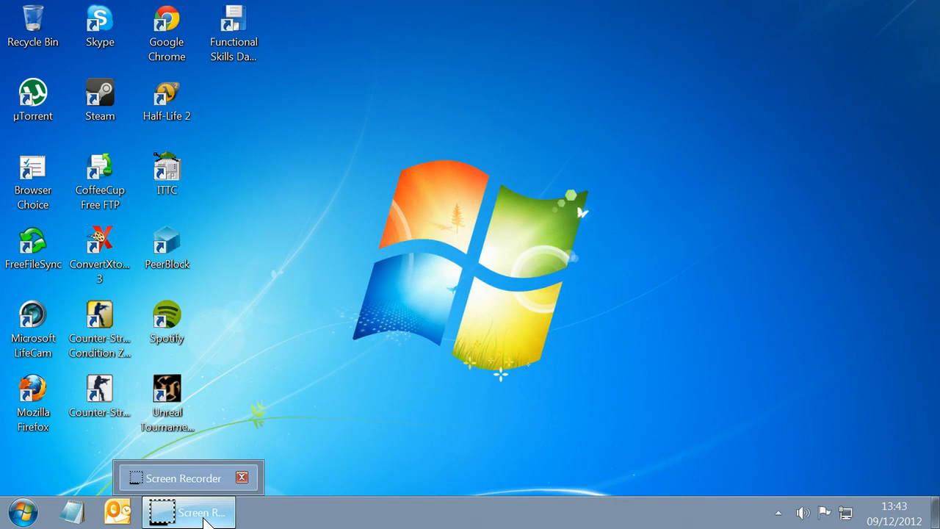